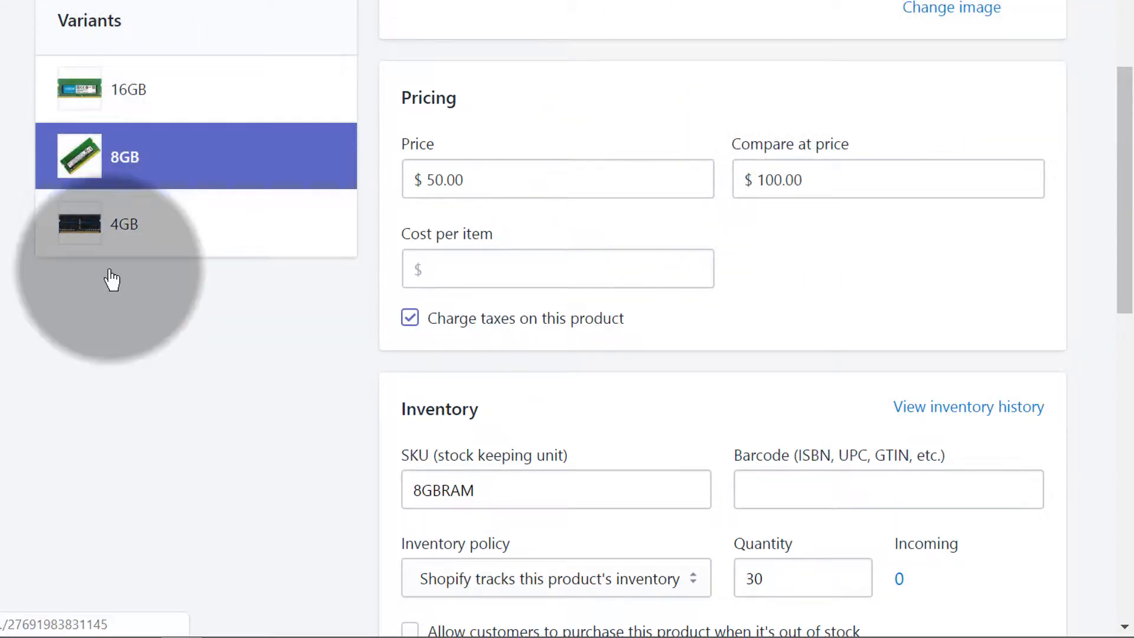
# Step: Review the 8GB variant's image, pricing, inventory, customs and fulfillment details
pyautogui.click(144, 228)
pyautogui.click(168, 256)
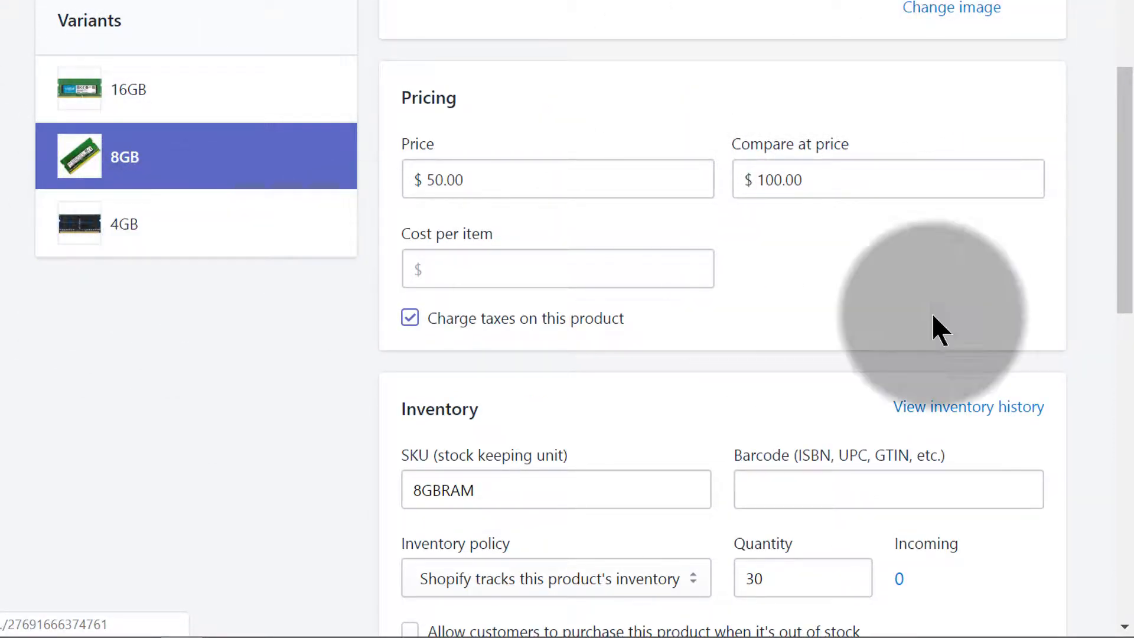
pyautogui.scroll(7, 1068, 317)
pyautogui.scroll(-20, 1068, 309)
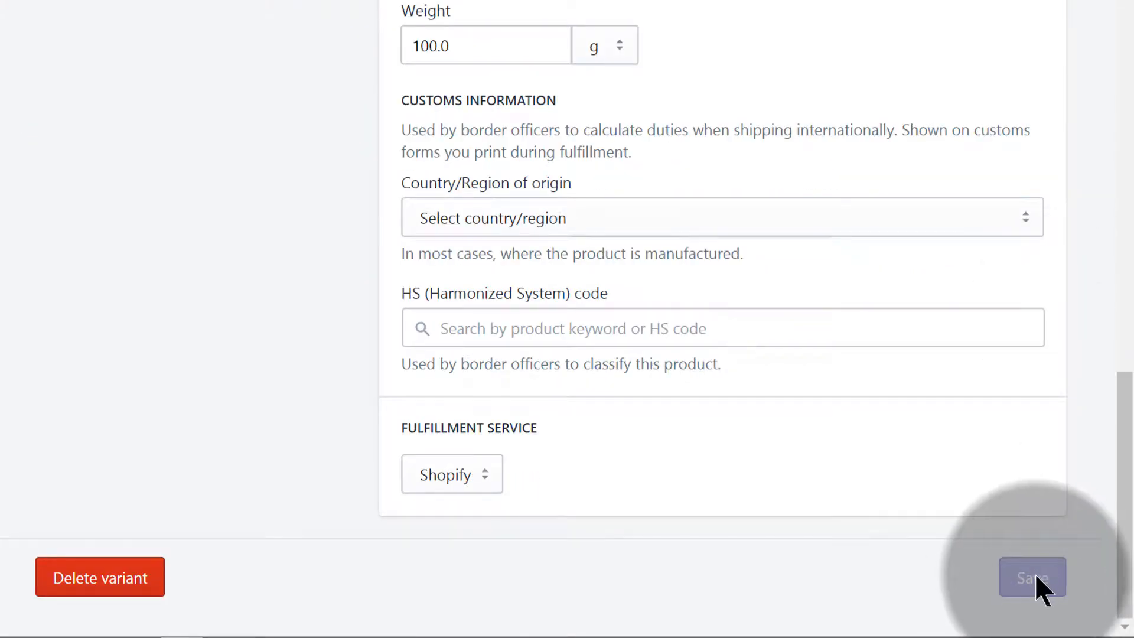
pyautogui.scroll(18, 642, 285)
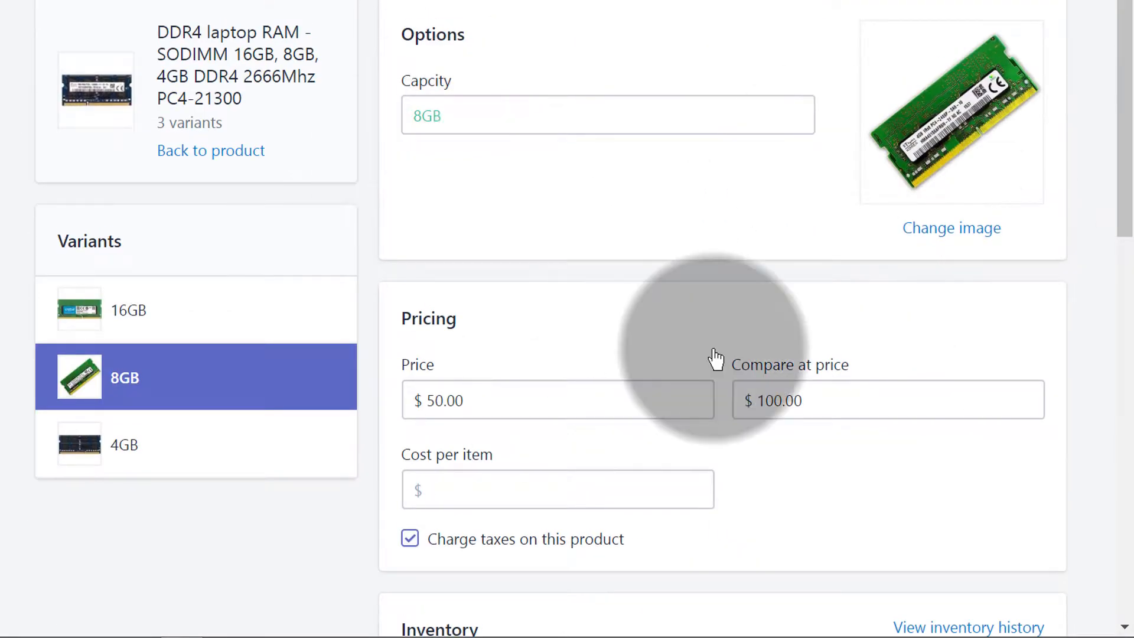
pyautogui.scroll(3, 709, 298)
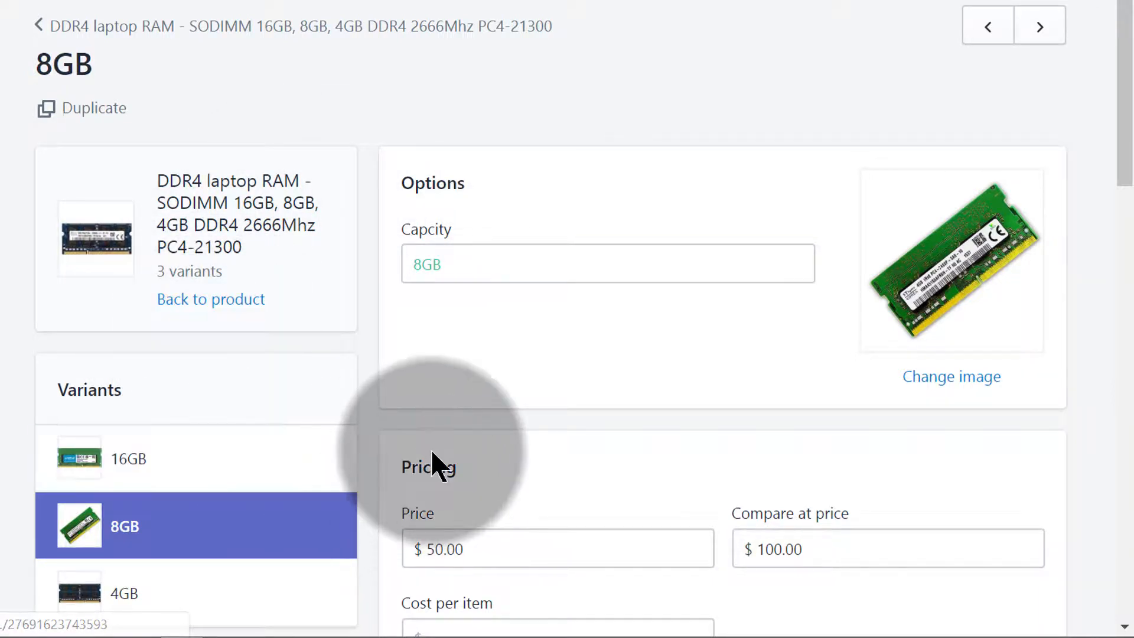
pyautogui.scroll(-2, 503, 157)
pyautogui.scroll(2, 354, 331)
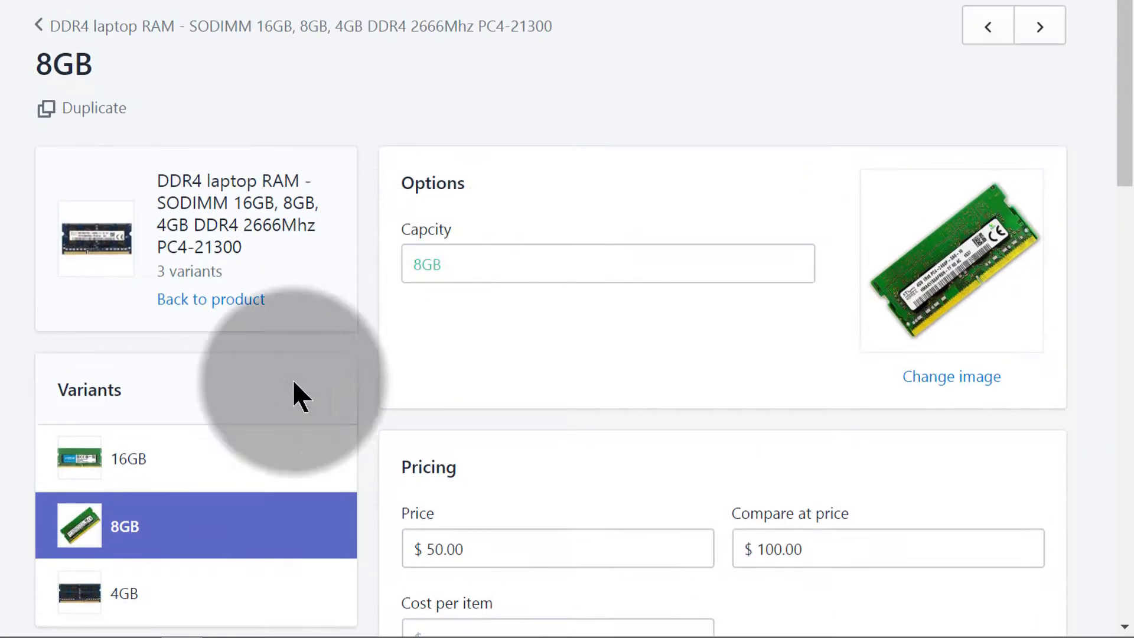
# Step: Return to the product page and rename its variant option to Capacity, saving the option change
pyautogui.click(218, 302)
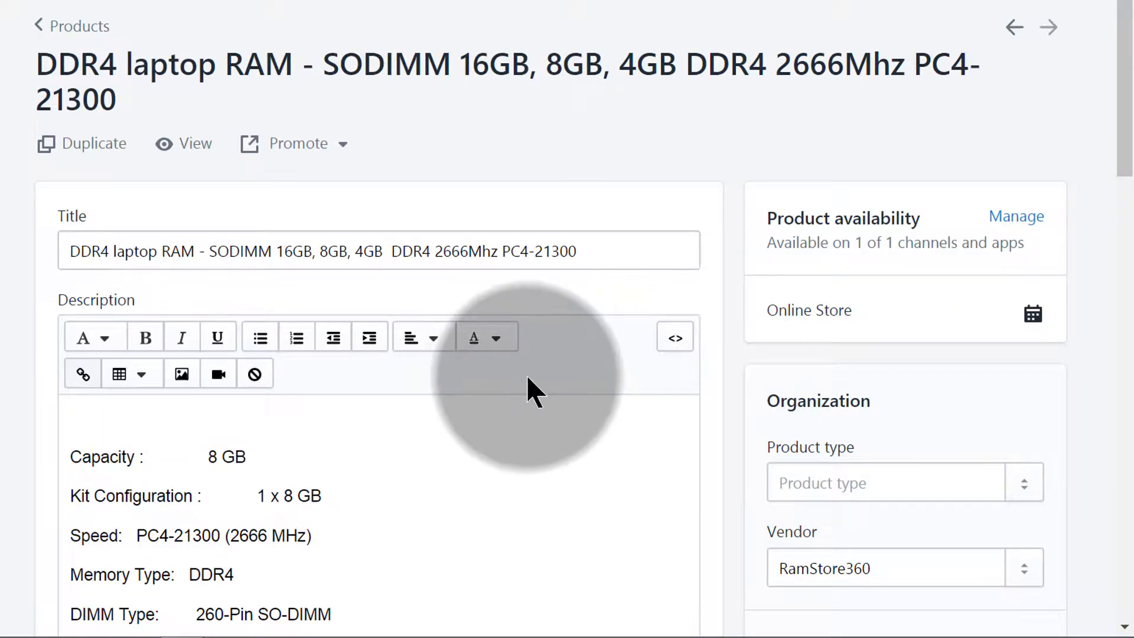
pyautogui.scroll(-15, 526, 370)
pyautogui.scroll(-4, 526, 372)
pyautogui.scroll(2, 527, 380)
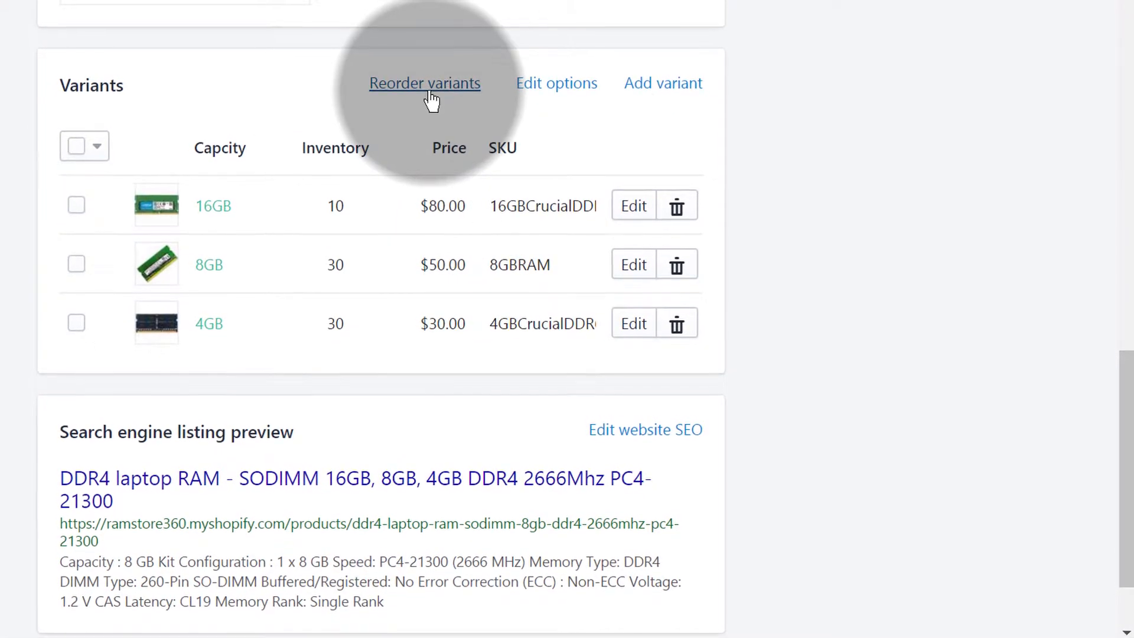
pyautogui.click(568, 96)
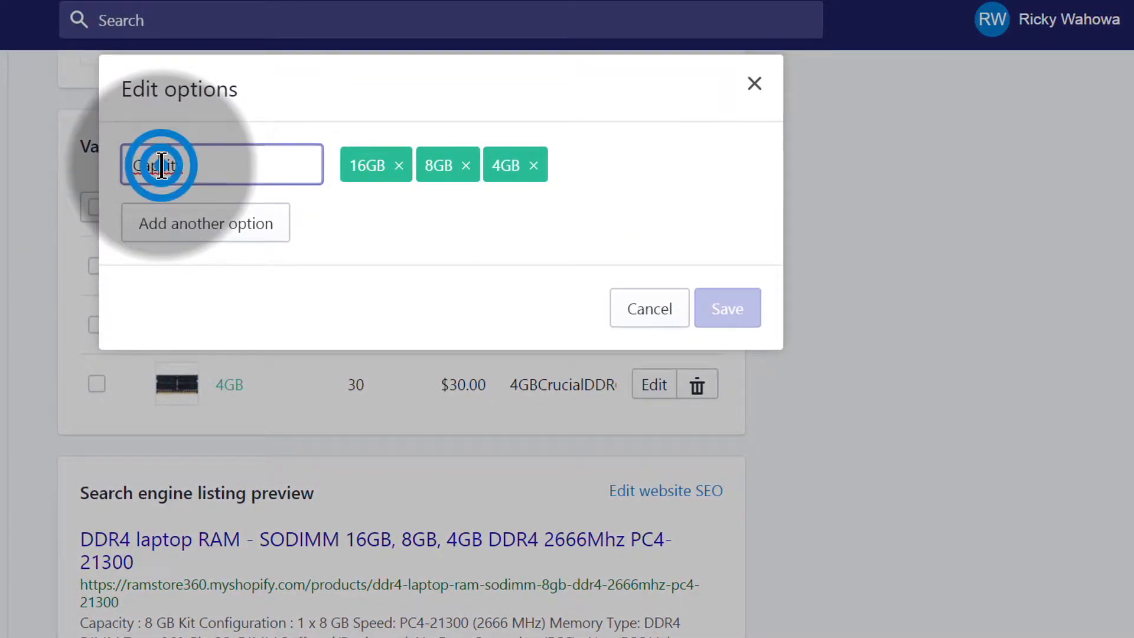
pyautogui.write('a')
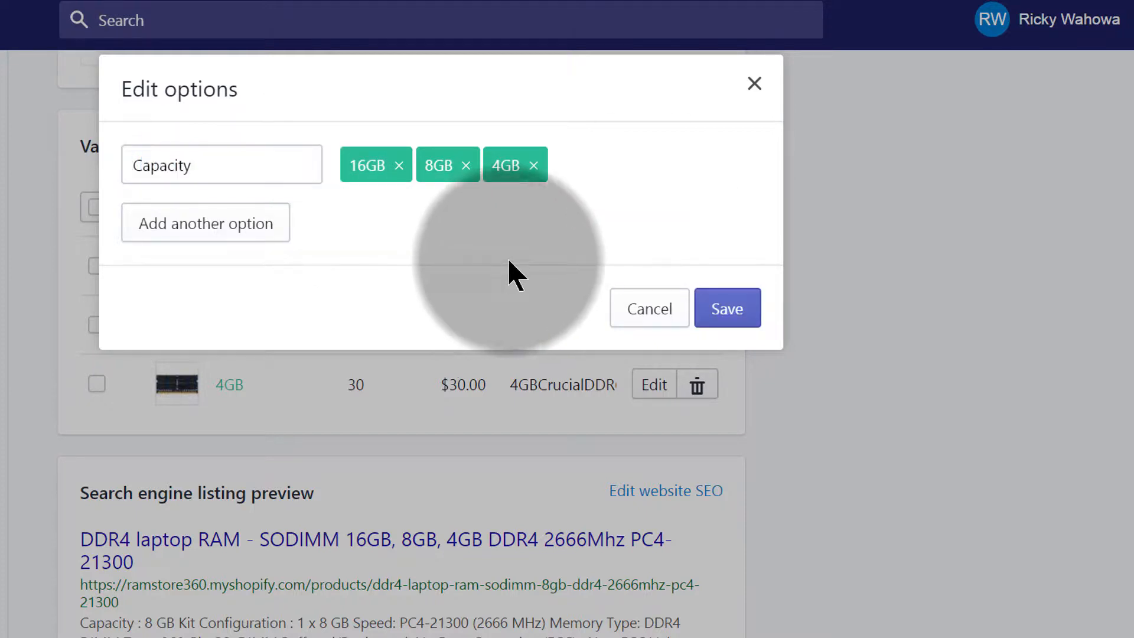
pyautogui.click(731, 308)
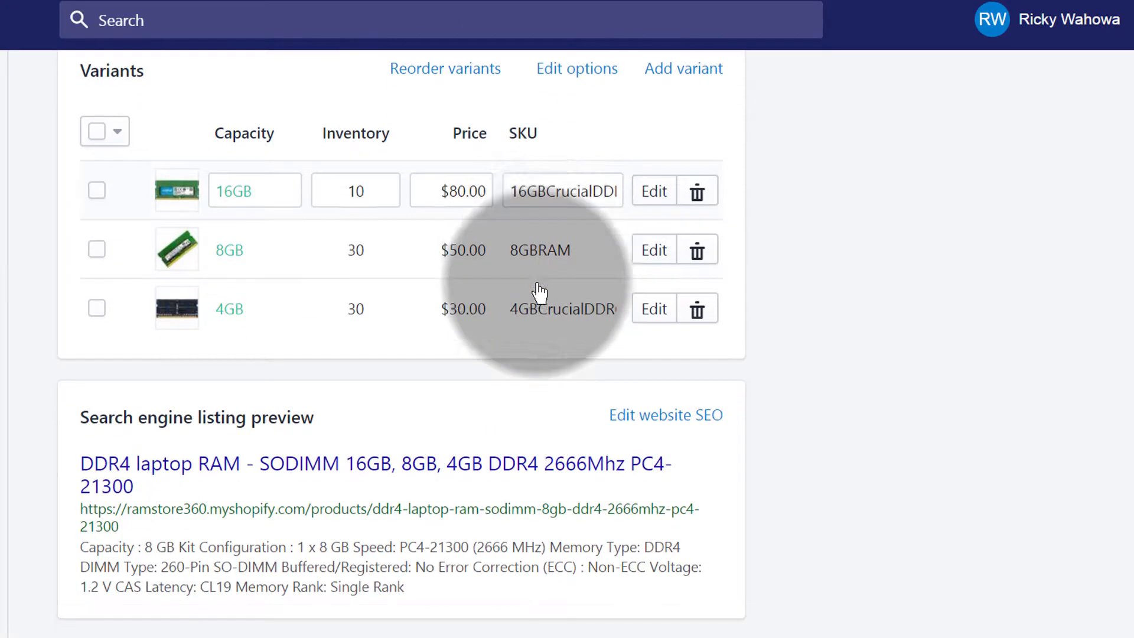
pyautogui.scroll(5, 539, 291)
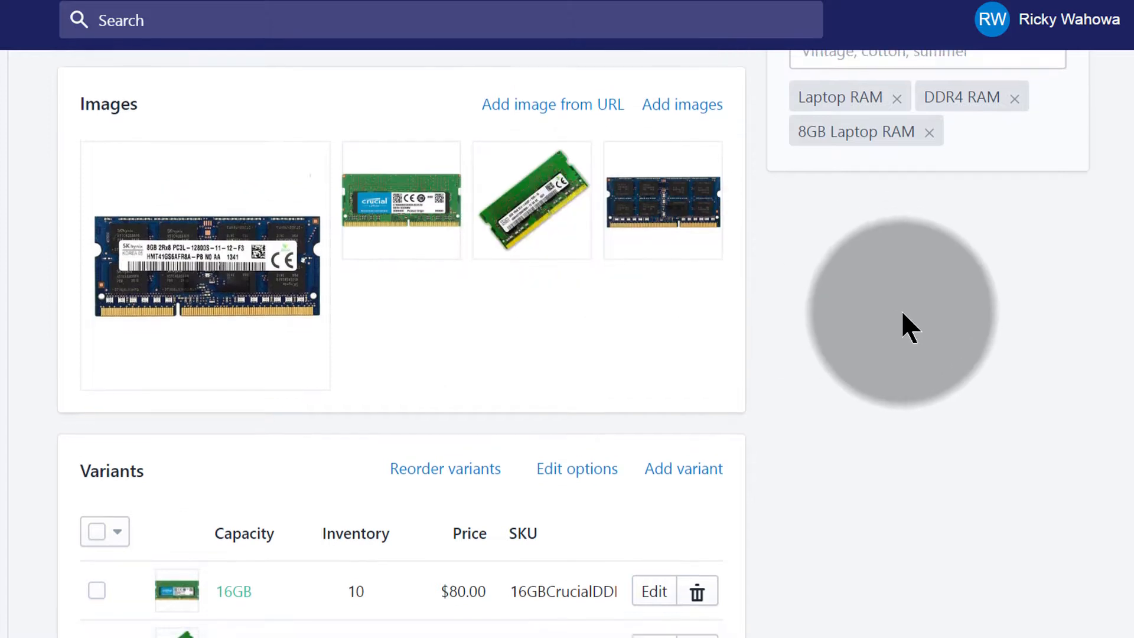
pyautogui.scroll(-5, 901, 313)
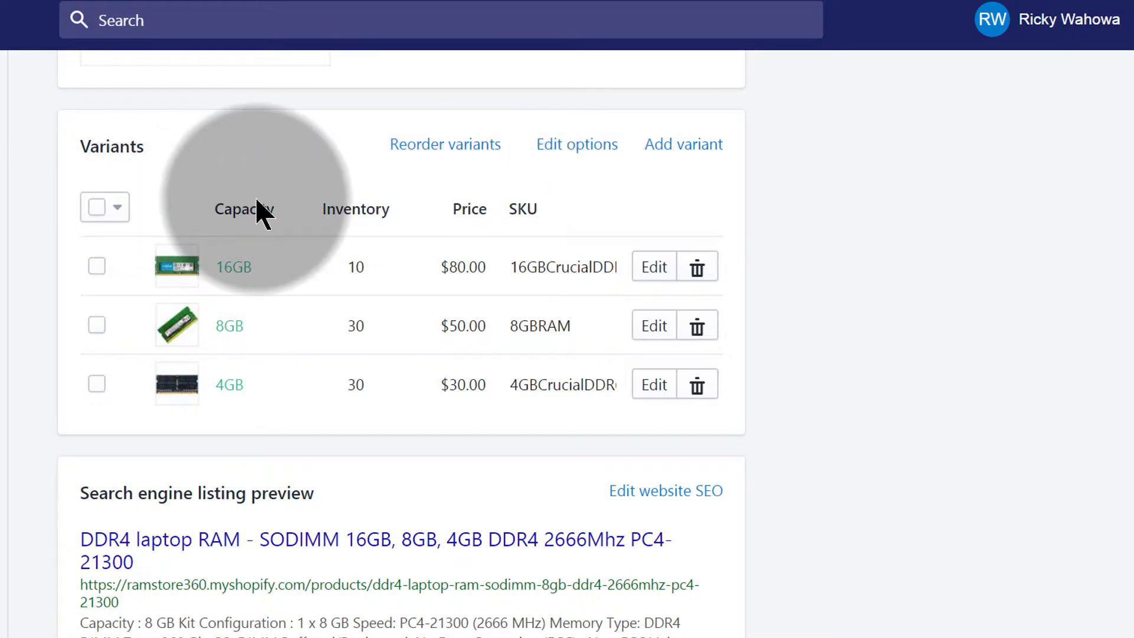
pyautogui.click(209, 207)
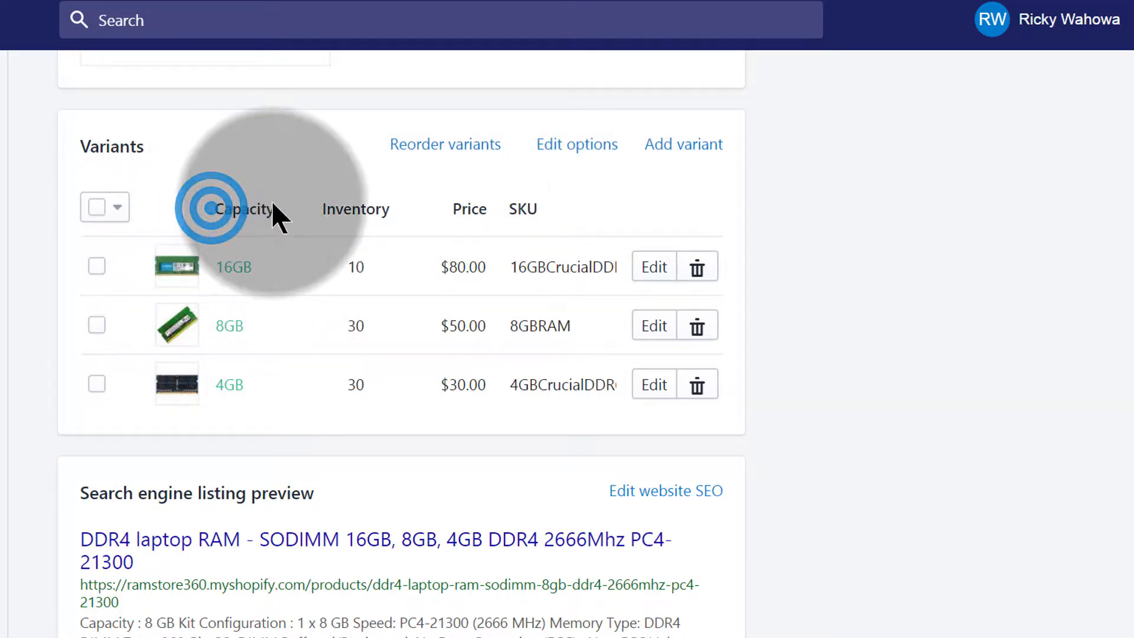
pyautogui.click(202, 208)
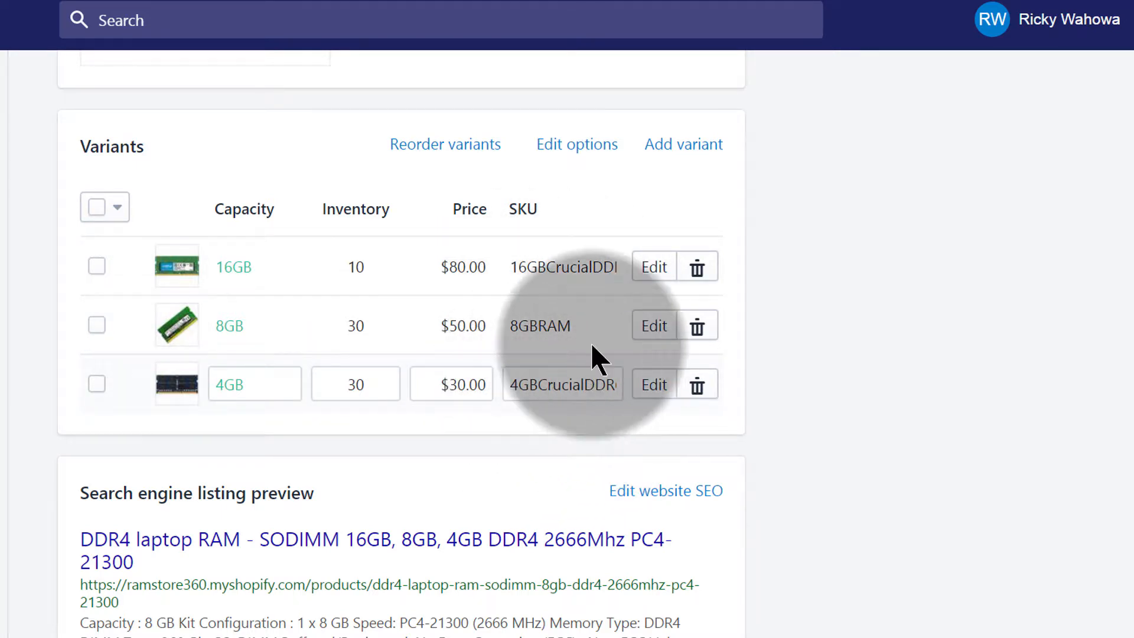
# Step: Add a second variant option named Brand to the product's options
pyautogui.click(576, 152)
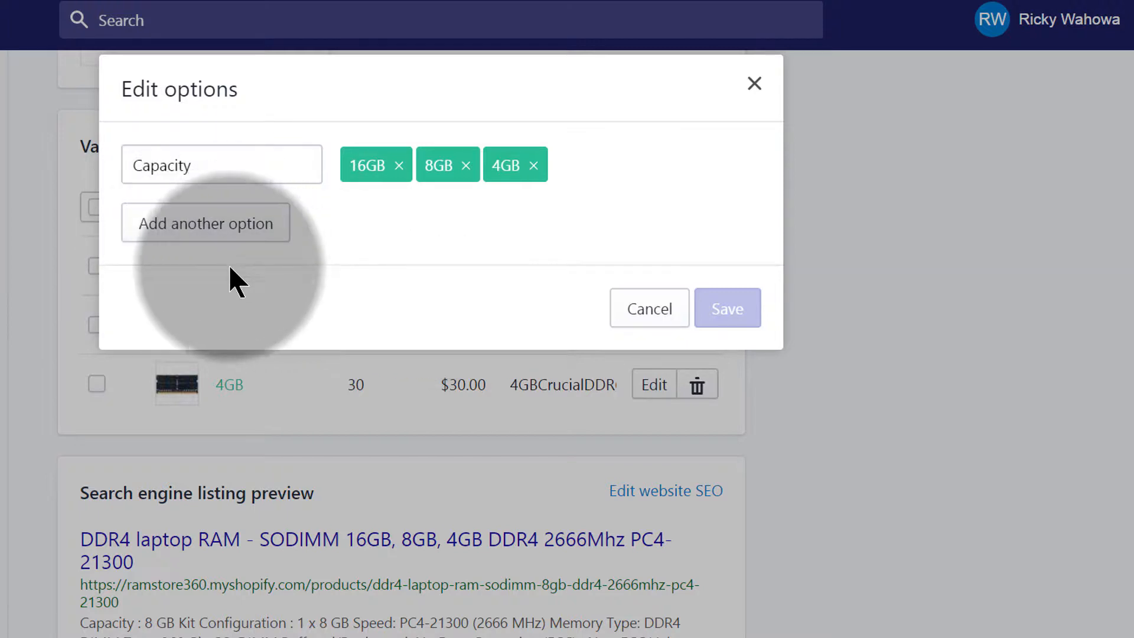
pyautogui.click(205, 225)
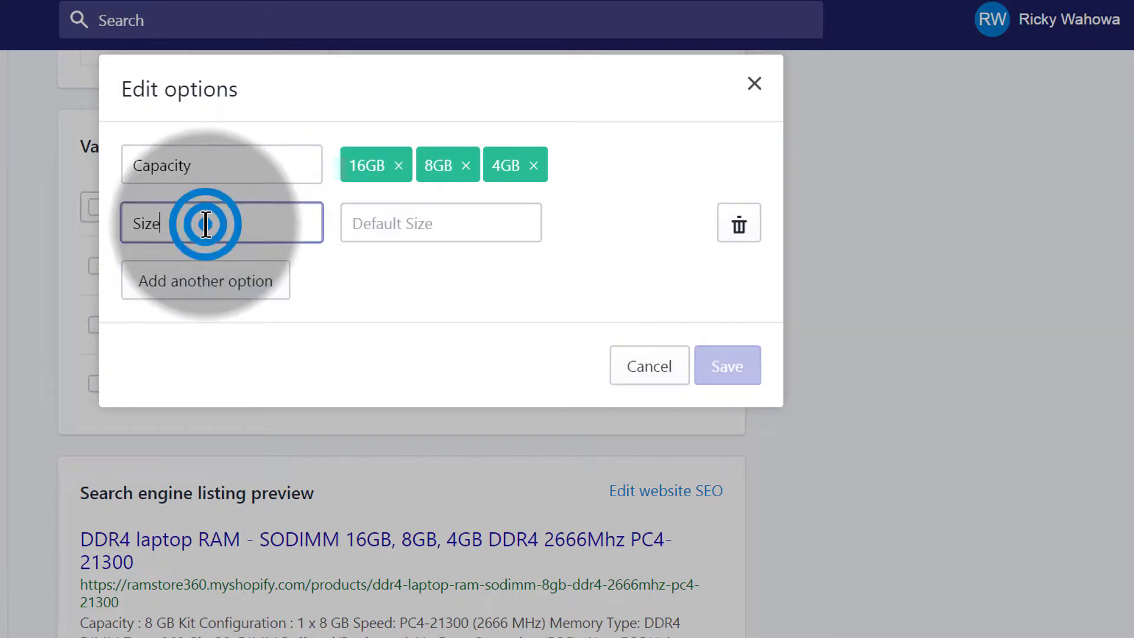
pyautogui.doubleClick(202, 225)
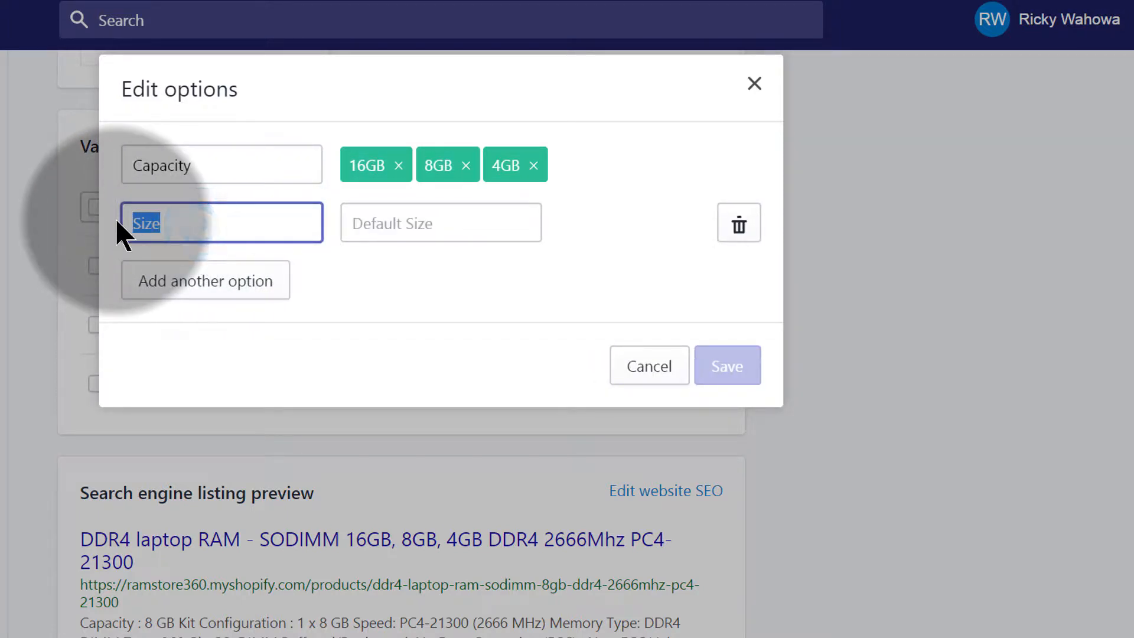
pyautogui.write('Brand')
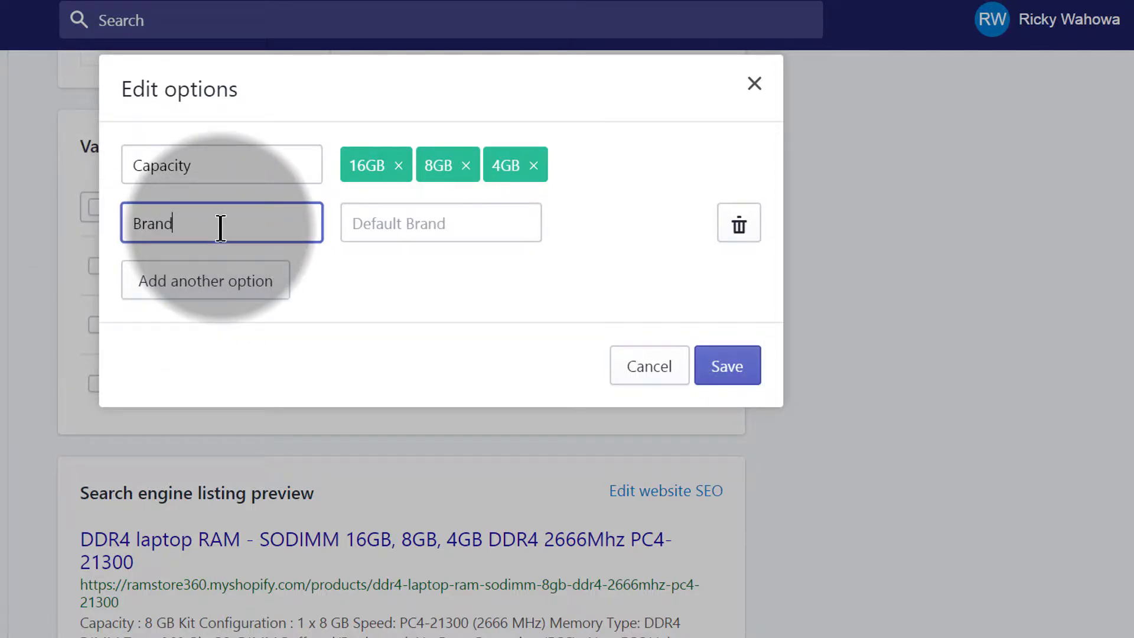
# Step: Give the Brand option the default value Samsung and save the edited options
pyautogui.click(384, 234)
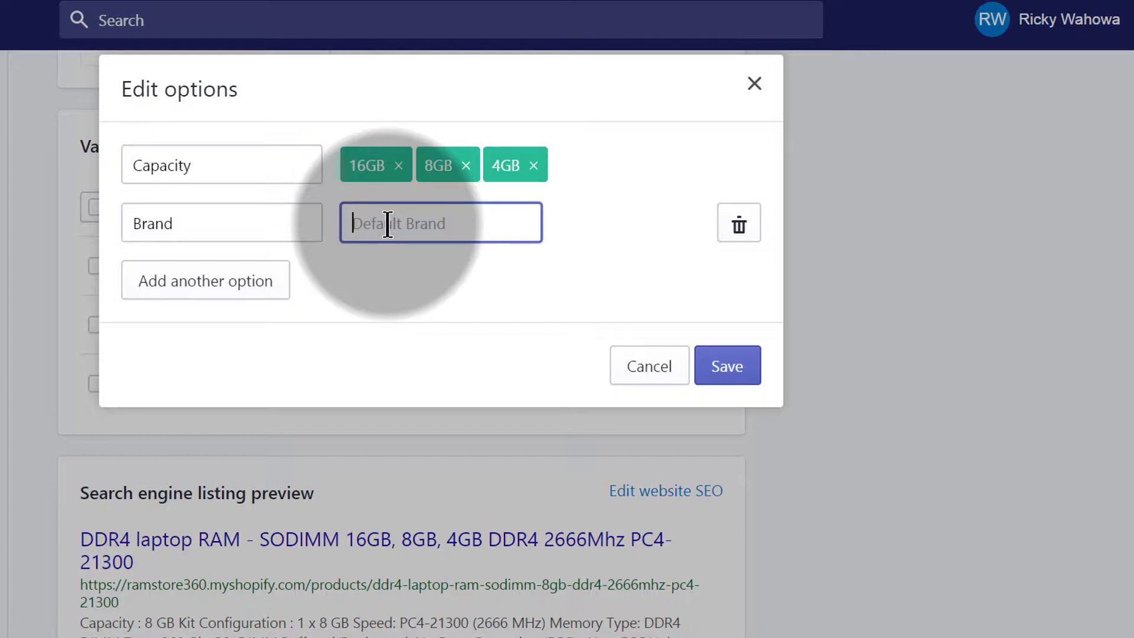
pyautogui.write('Samsung')
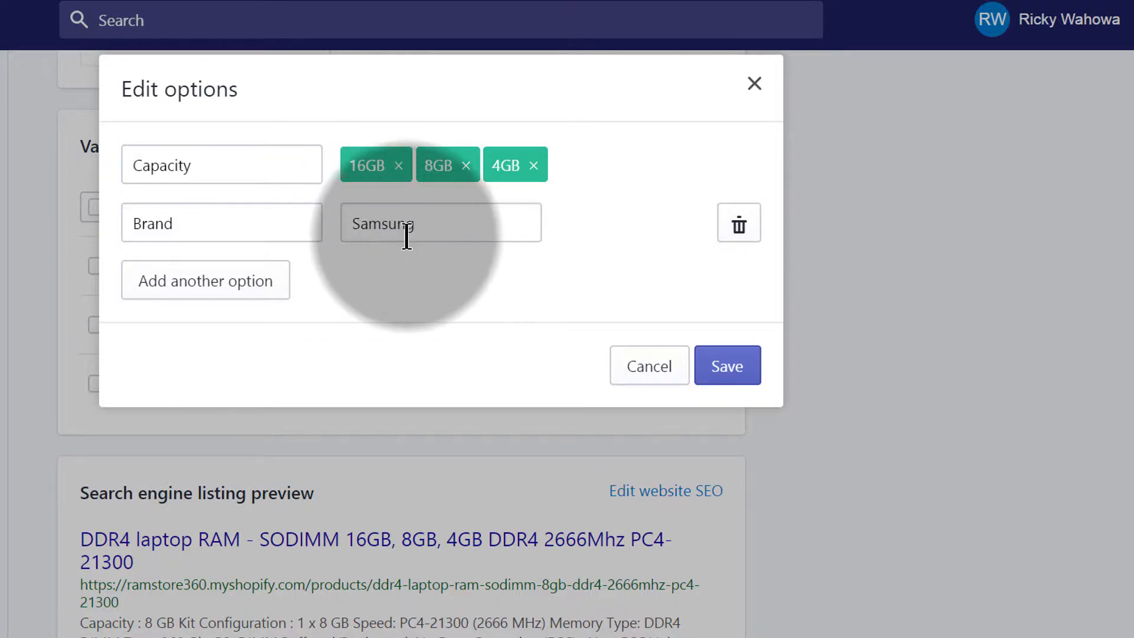
pyautogui.click(425, 222)
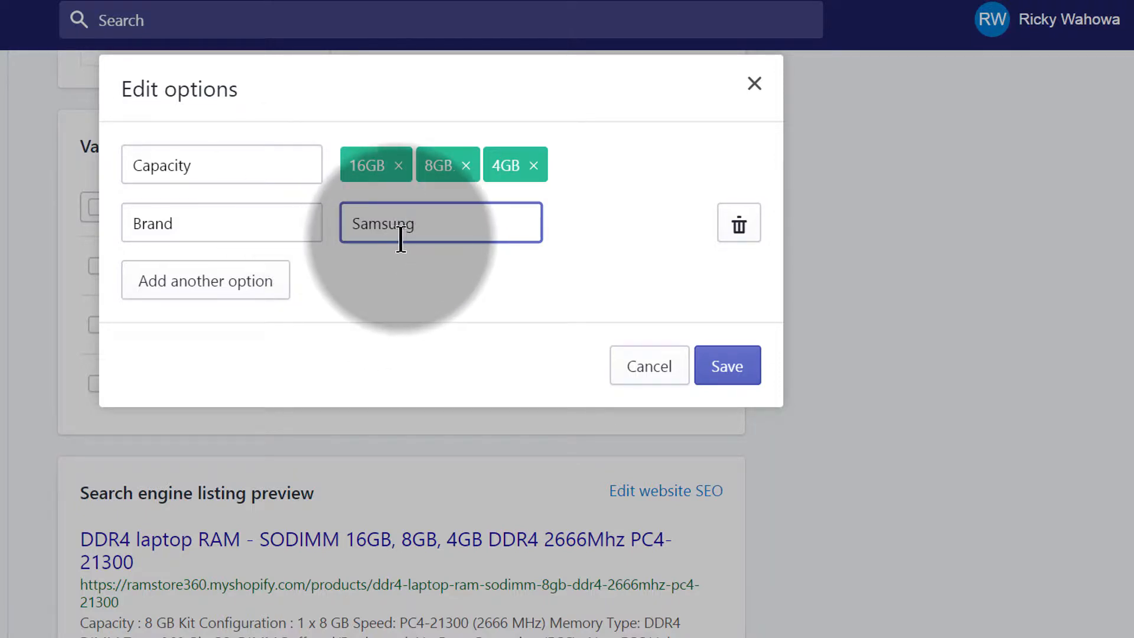
pyautogui.write(',')
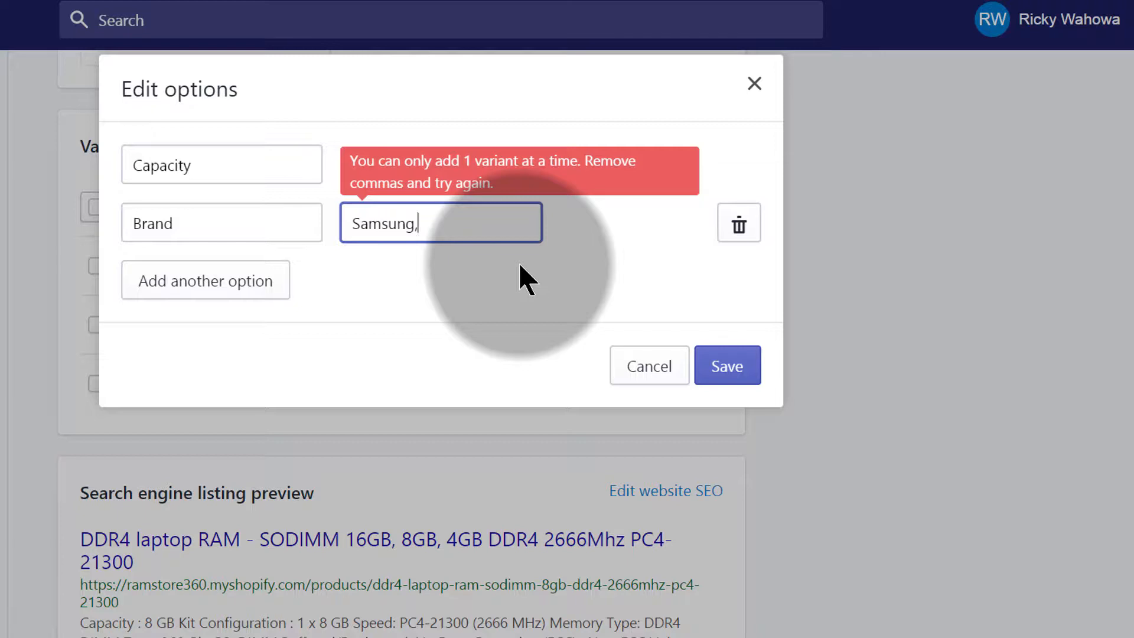
pyautogui.press('BackSpace')
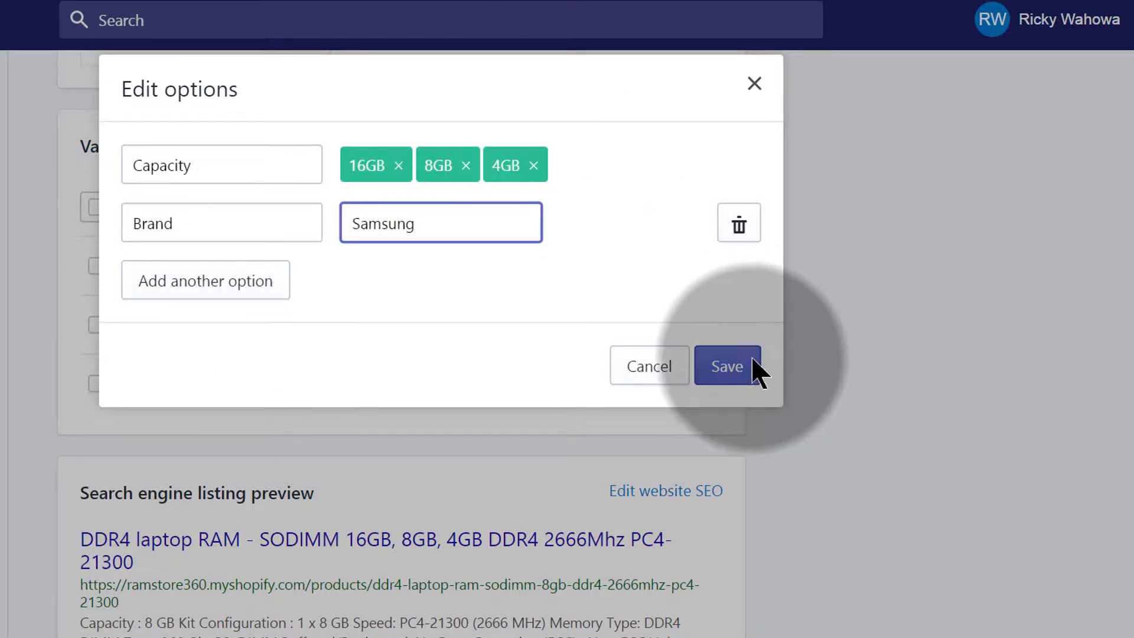
pyautogui.click(737, 367)
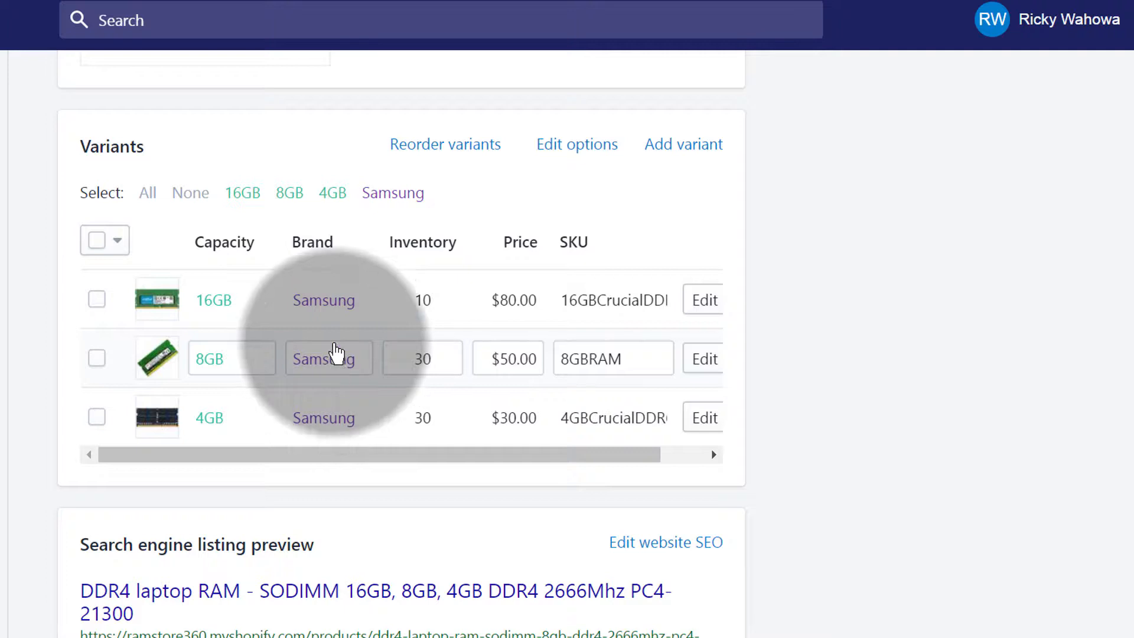
# Step: Set the brand of the 16GB variant to Crucial and of the 8GB variant to Hynix
pyautogui.doubleClick(341, 300)
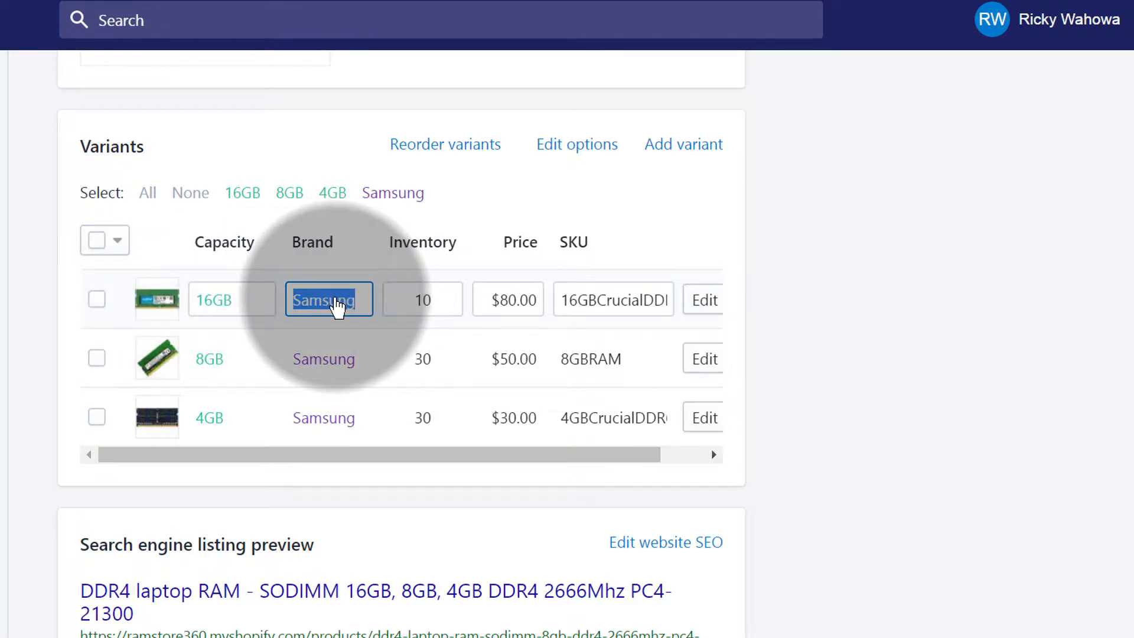
pyautogui.write('Crucial')
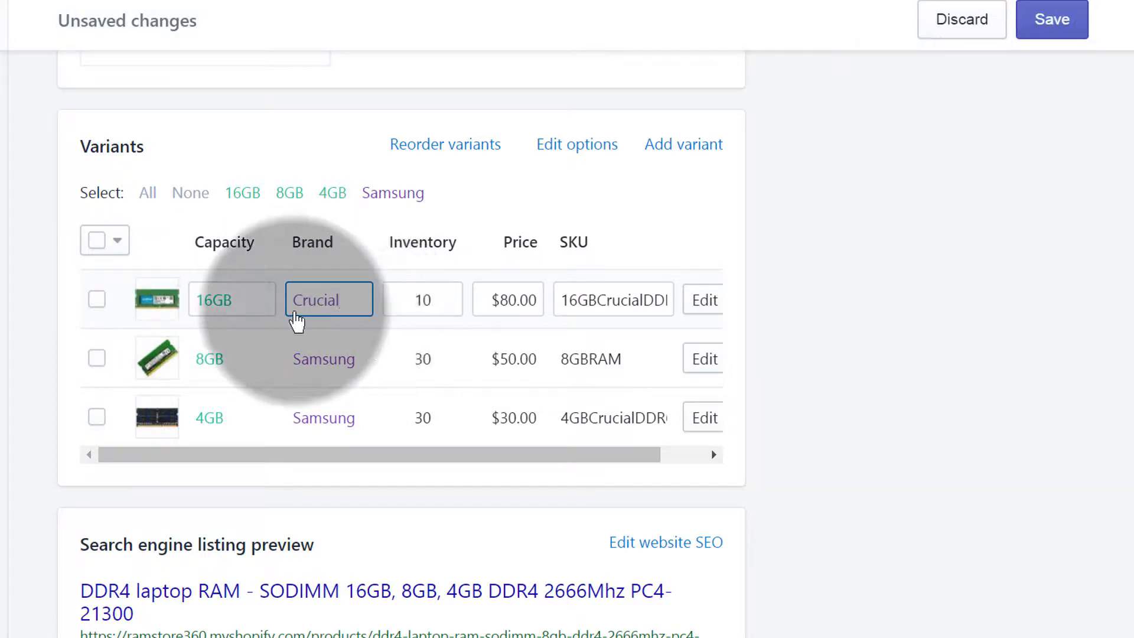
pyautogui.click(442, 302)
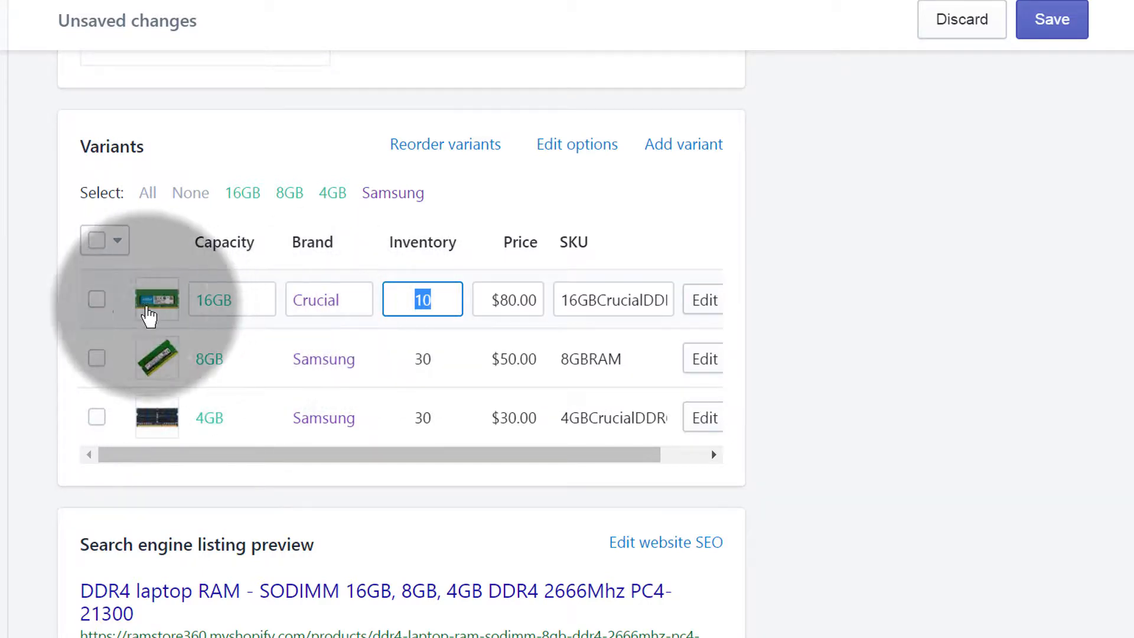
pyautogui.click(325, 371)
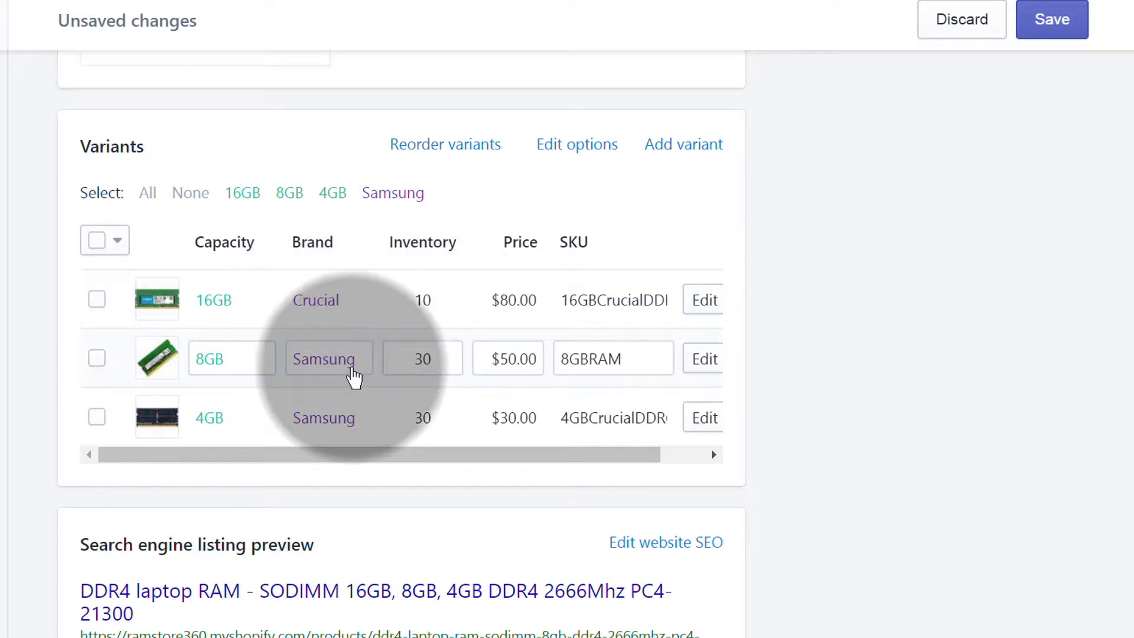
pyautogui.doubleClick(353, 369)
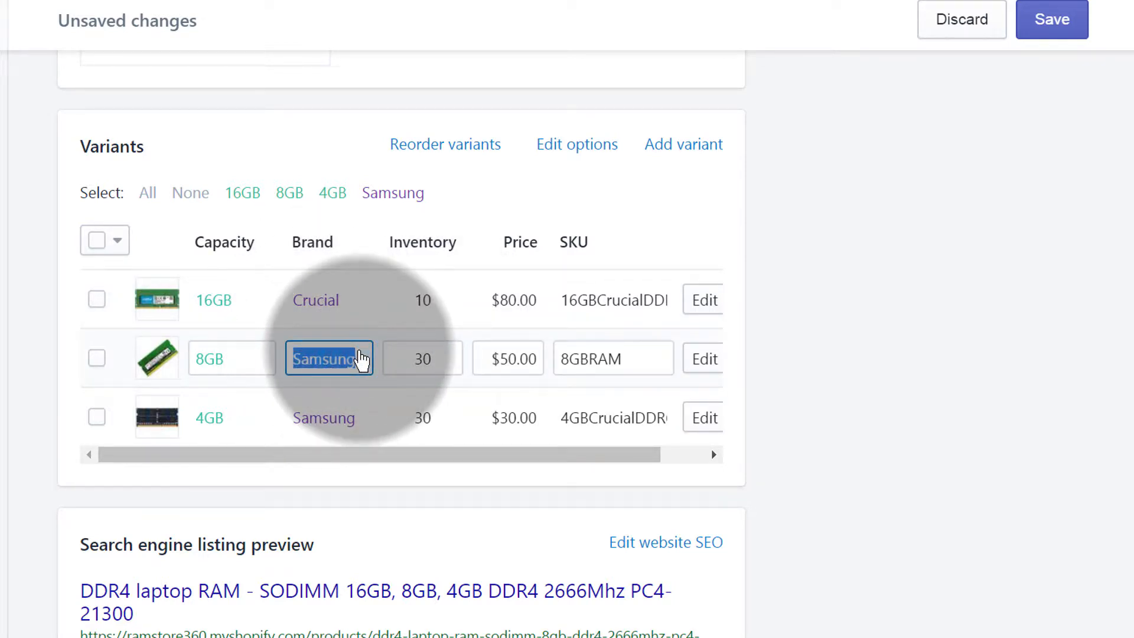
pyautogui.click(284, 383)
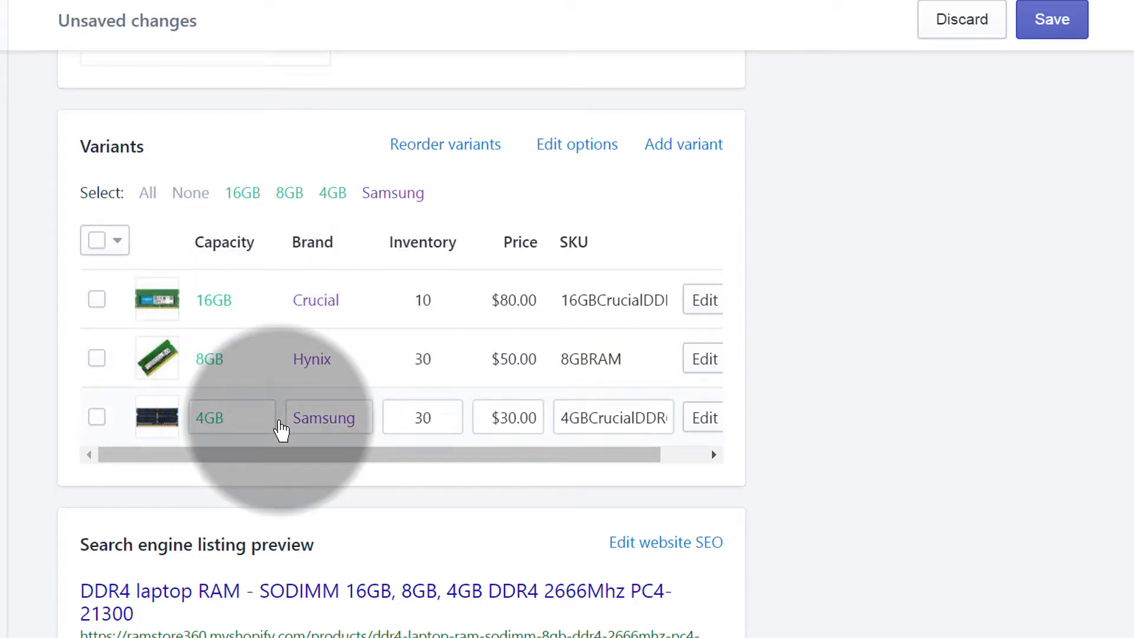
# Step: Try to add another variant, then stay on the product page and save the pending brand changes
pyautogui.click(680, 148)
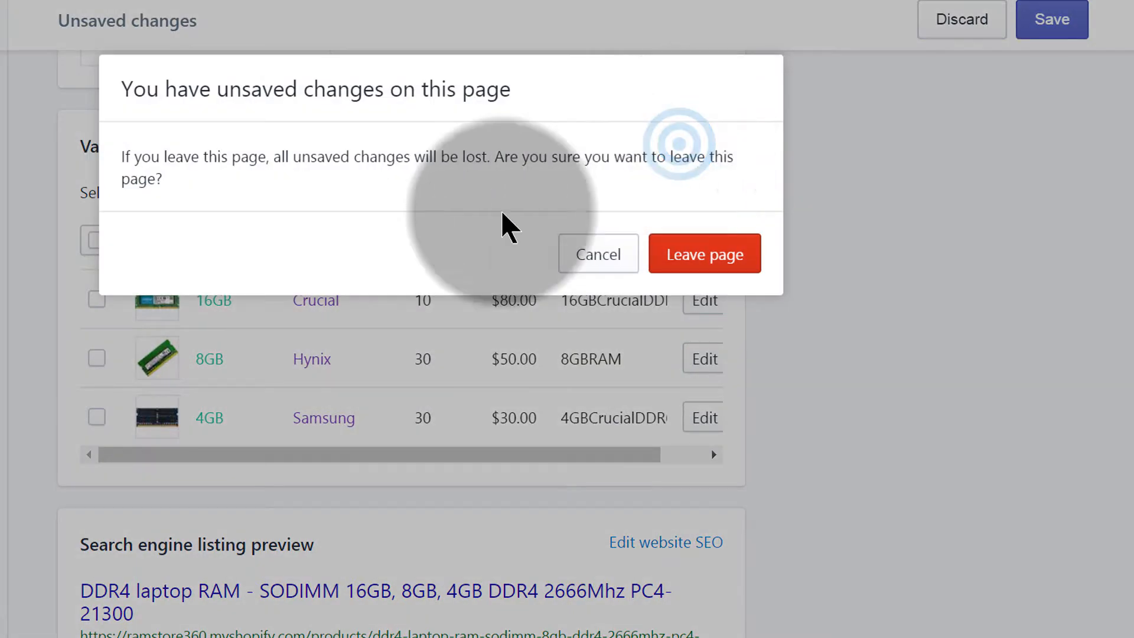
pyautogui.click(609, 259)
pyautogui.click(1052, 19)
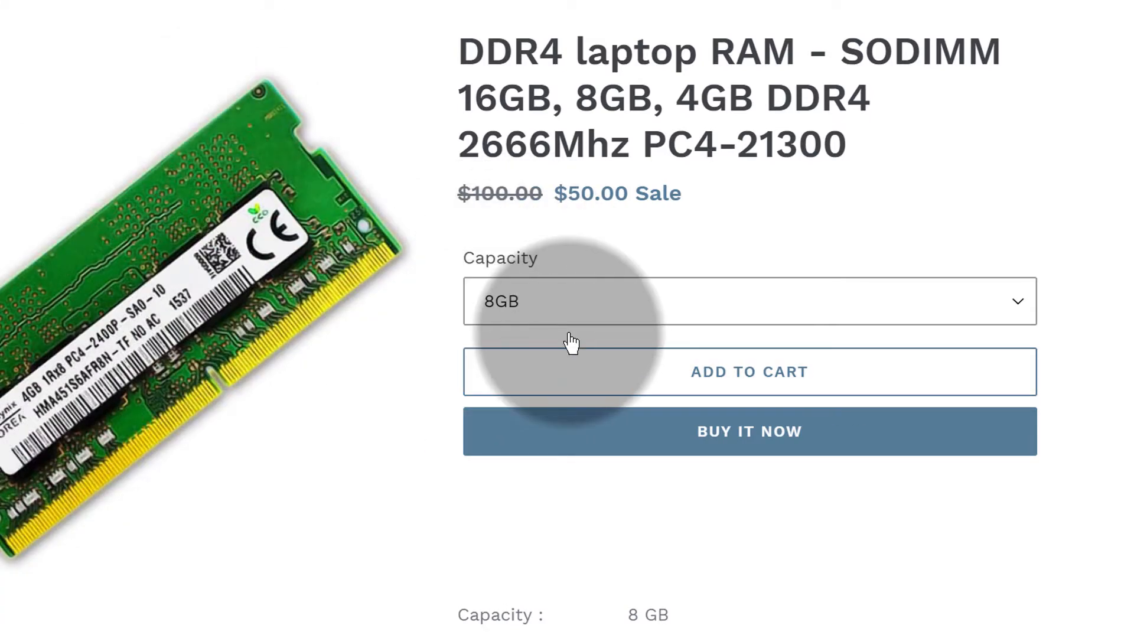
# Step: Refresh the storefront product page and check the 8GB capacity with the Crucial brand, then with Hynix
pyautogui.press('F5')
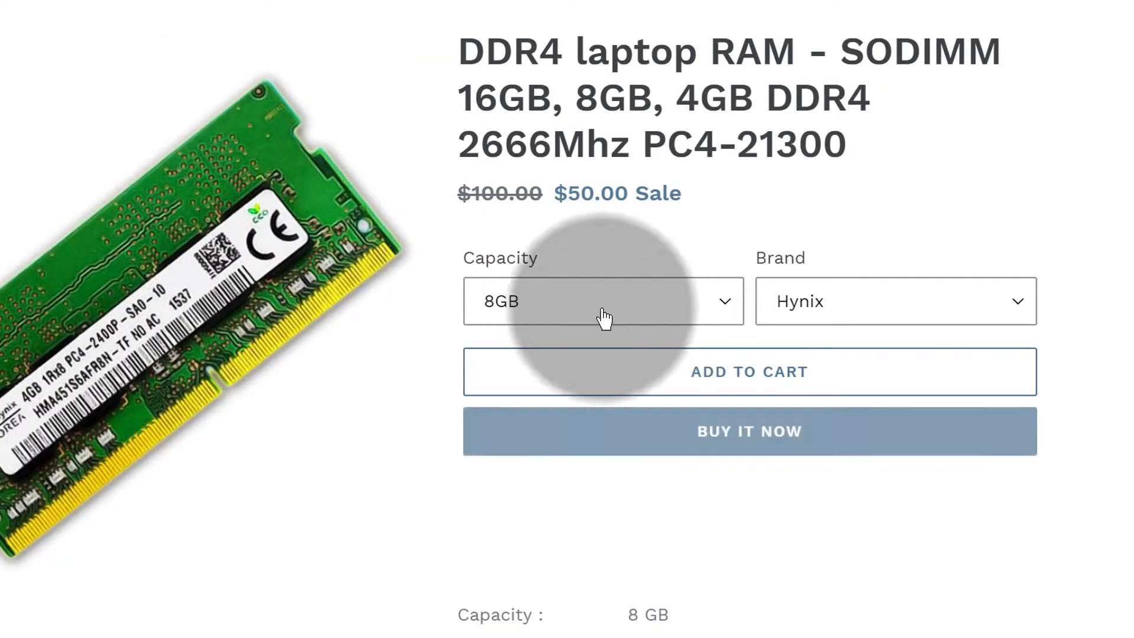
pyautogui.click(620, 298)
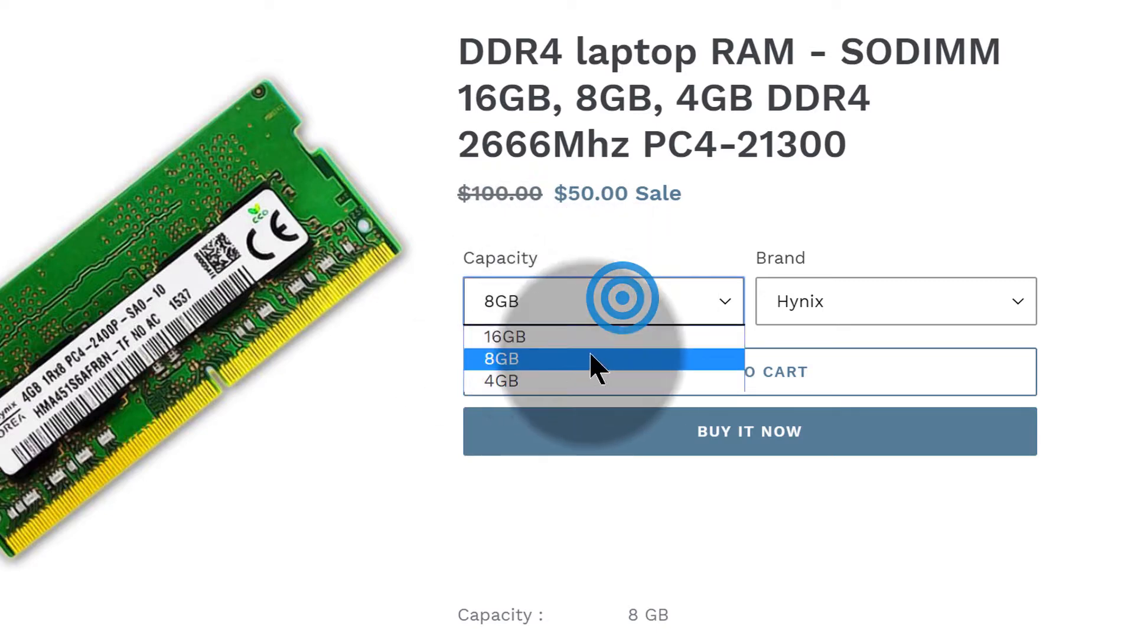
pyautogui.click(537, 359)
pyautogui.click(863, 302)
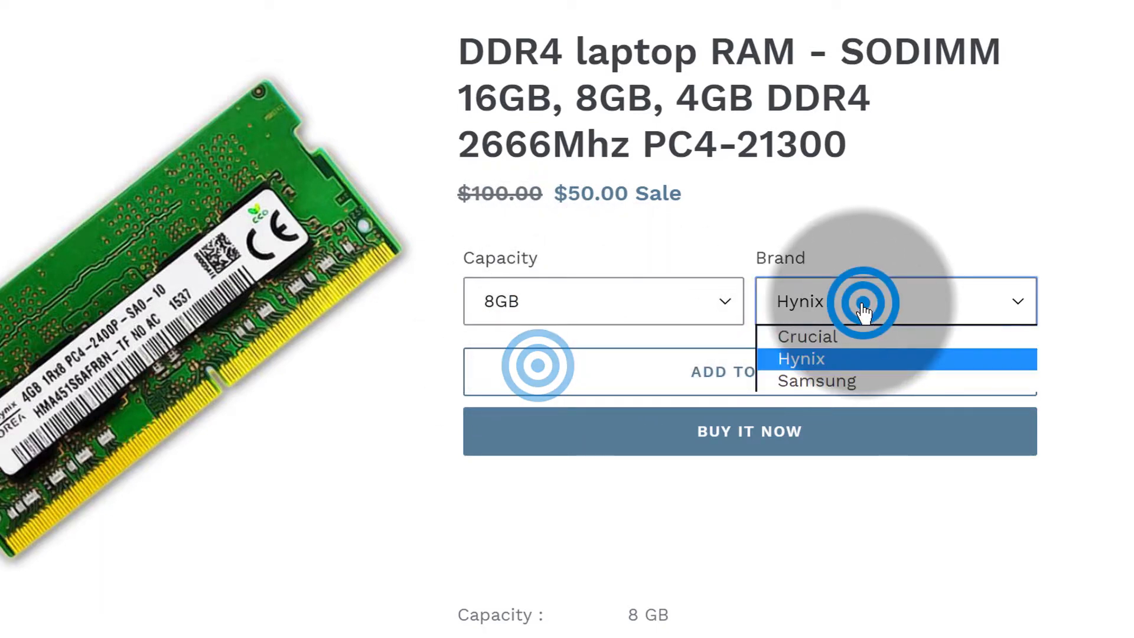
pyautogui.click(808, 336)
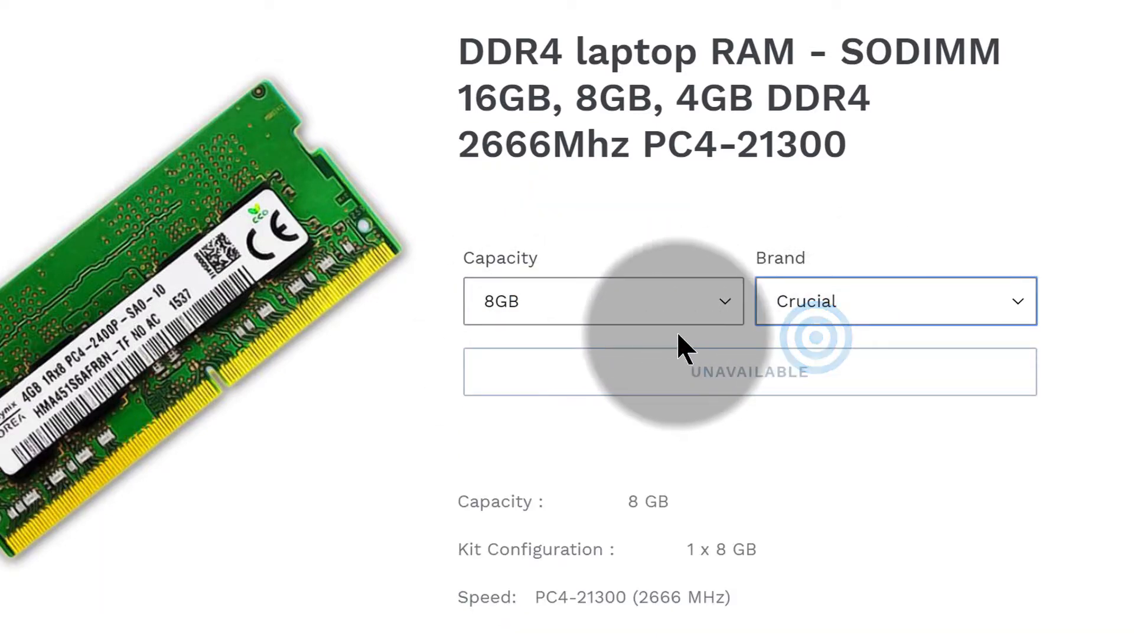
pyautogui.click(866, 300)
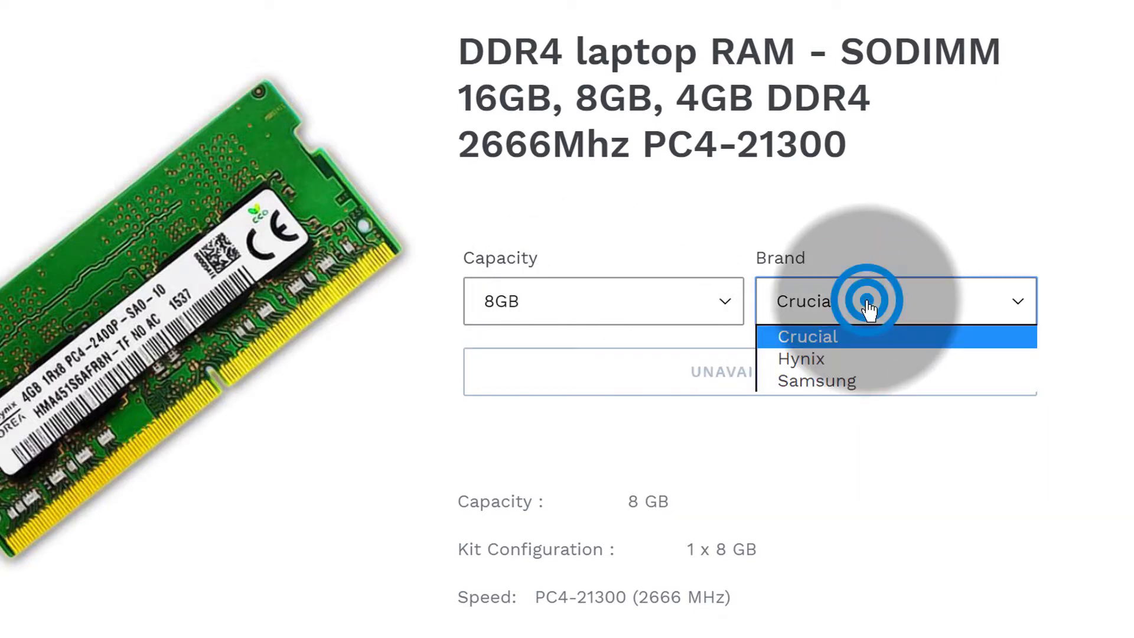
pyautogui.click(813, 359)
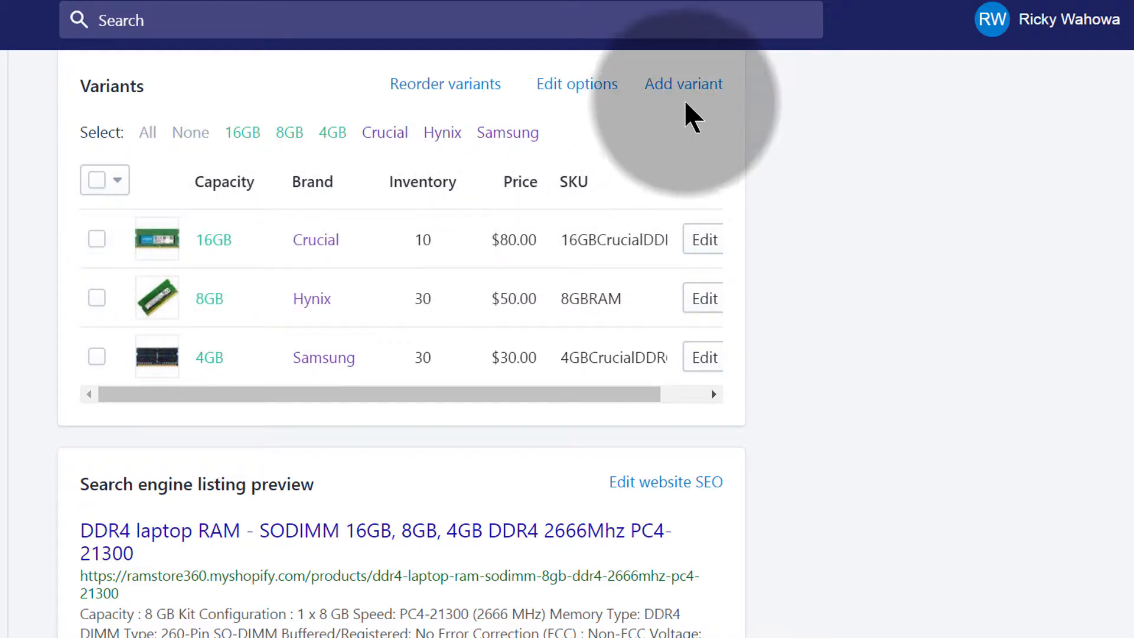
# Step: Open the 16GB Crucial variant in the store admin and start duplicating it
pyautogui.click(709, 241)
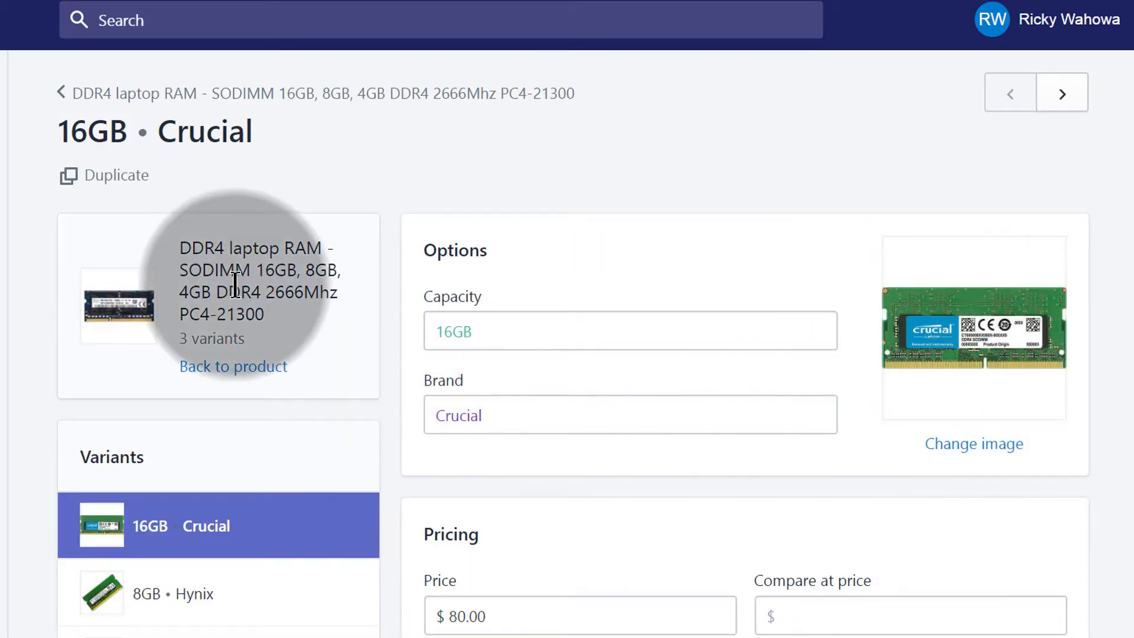
pyautogui.click(109, 179)
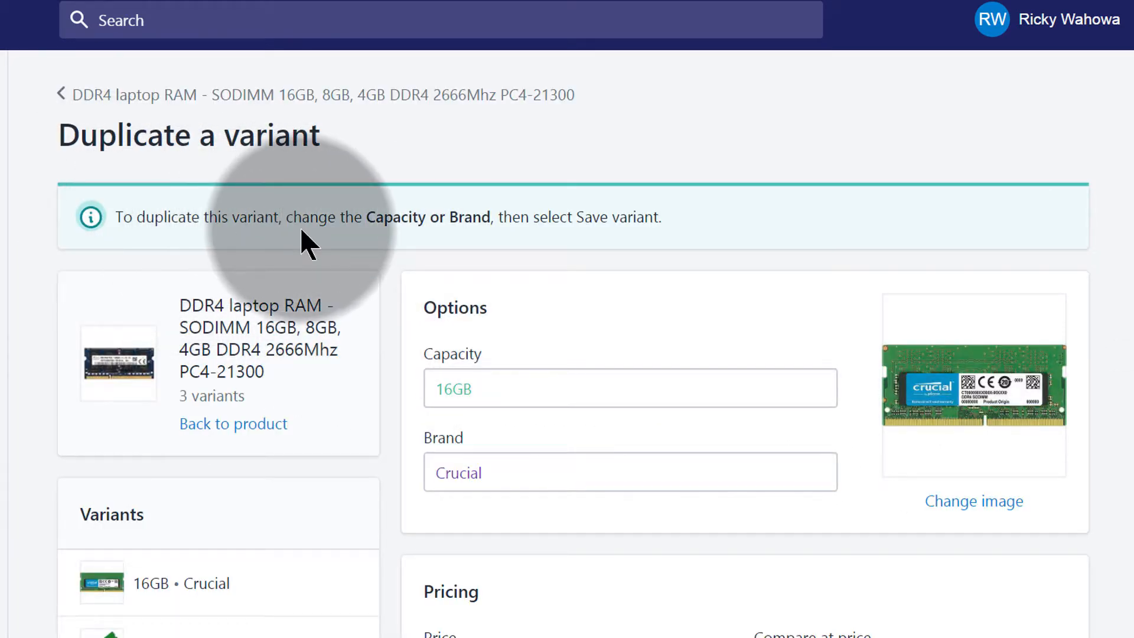
pyautogui.scroll(-2, 650, 286)
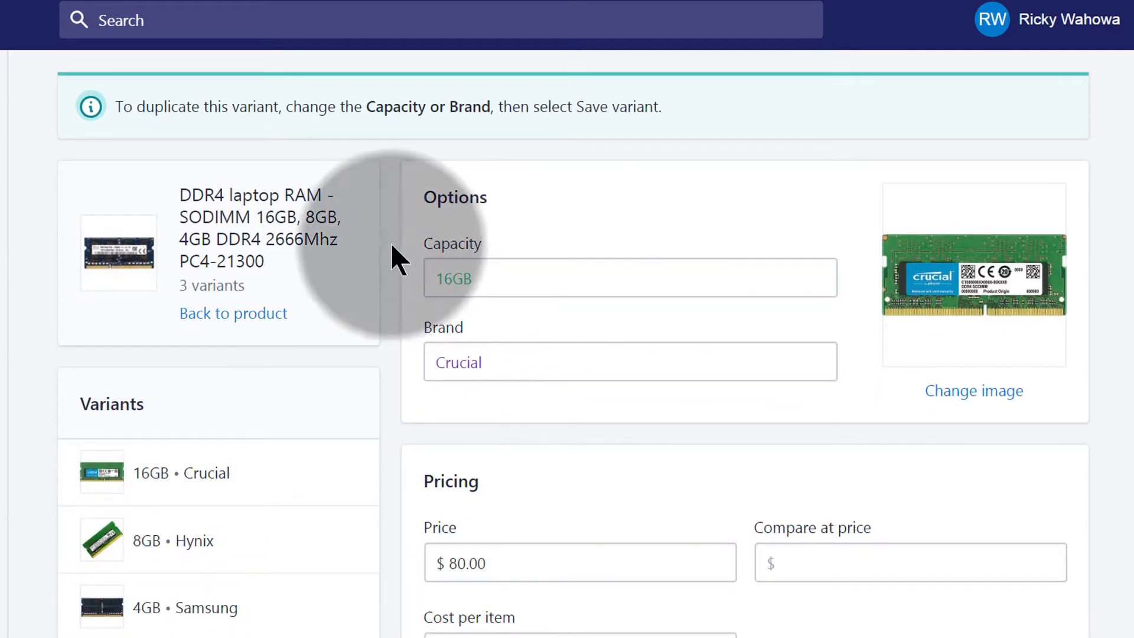
pyautogui.scroll(-2, 590, 255)
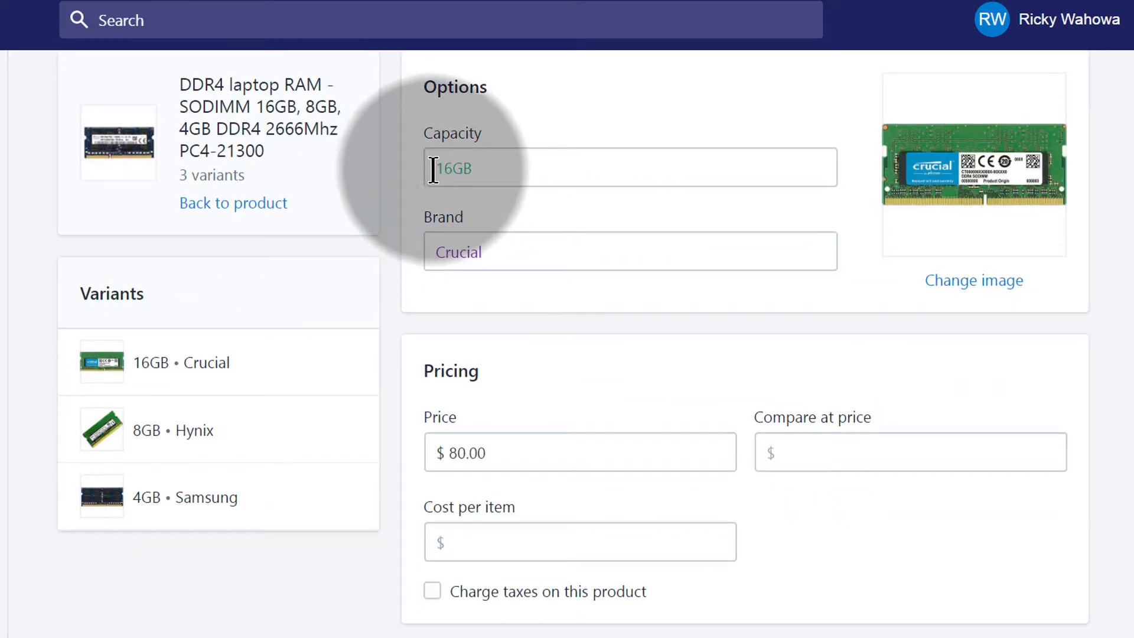
# Step: Set the duplicate variant's brand to Samsung, keeping its 16GB capacity
pyautogui.click(502, 242)
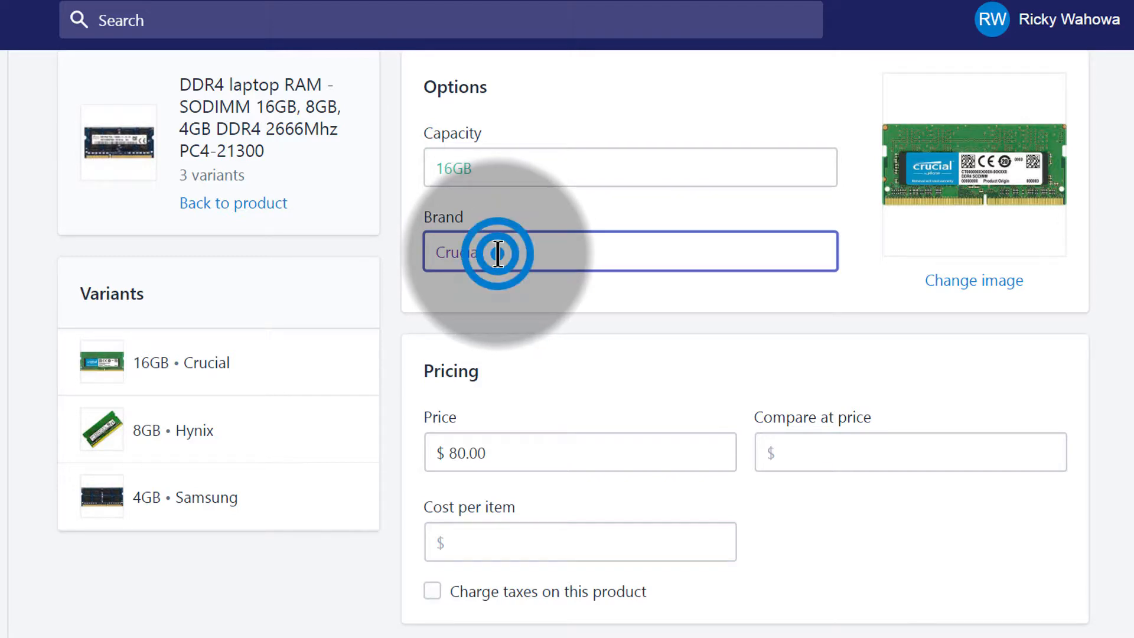
pyautogui.moveTo(498, 254); pyautogui.dragTo(391, 258)
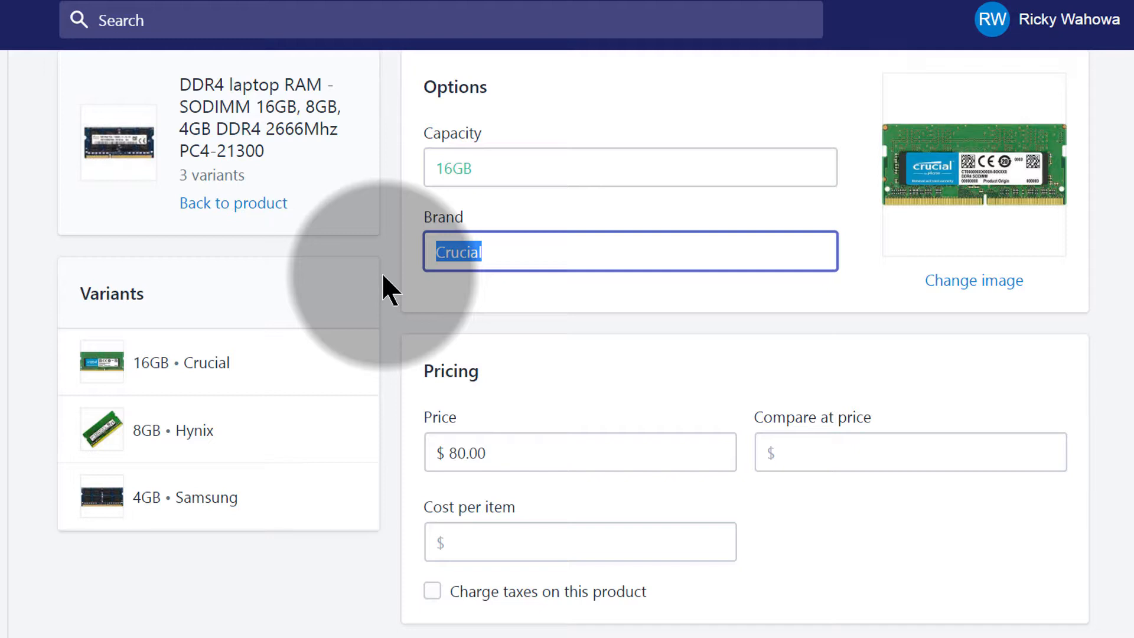
pyautogui.write('Samsung')
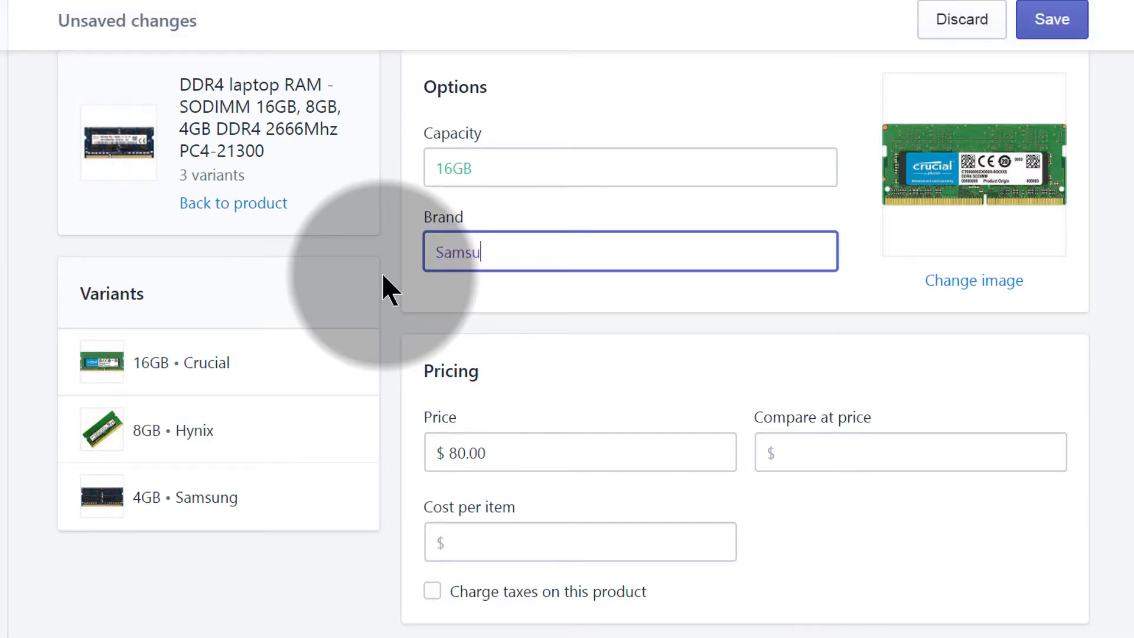
pyautogui.click(518, 253)
pyautogui.moveTo(518, 253); pyautogui.dragTo(400, 264)
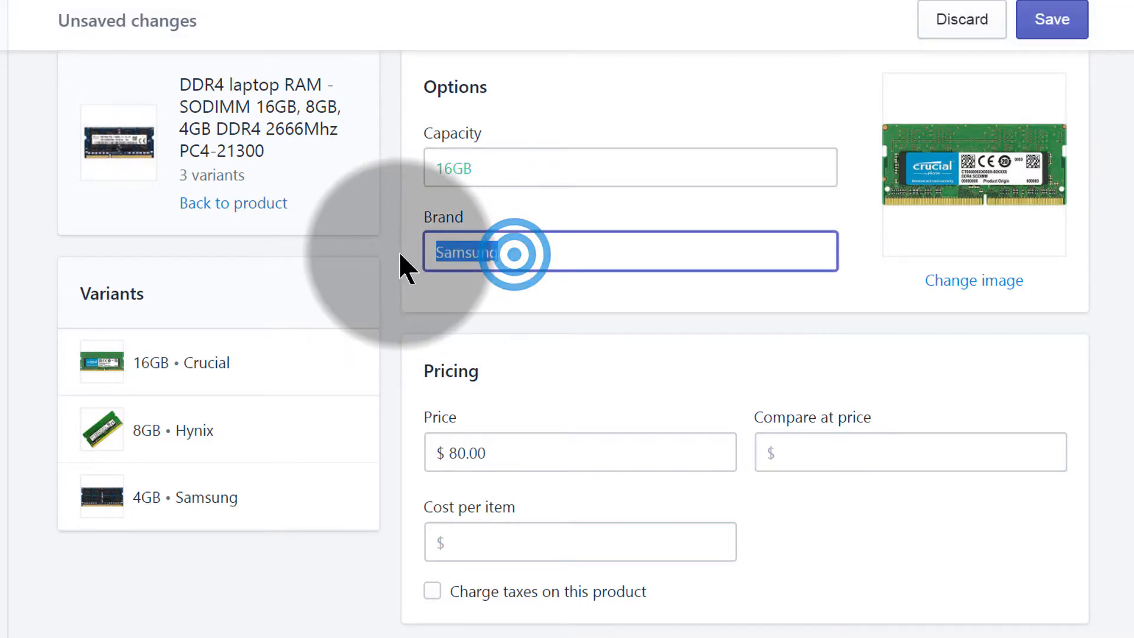
pyautogui.click(528, 298)
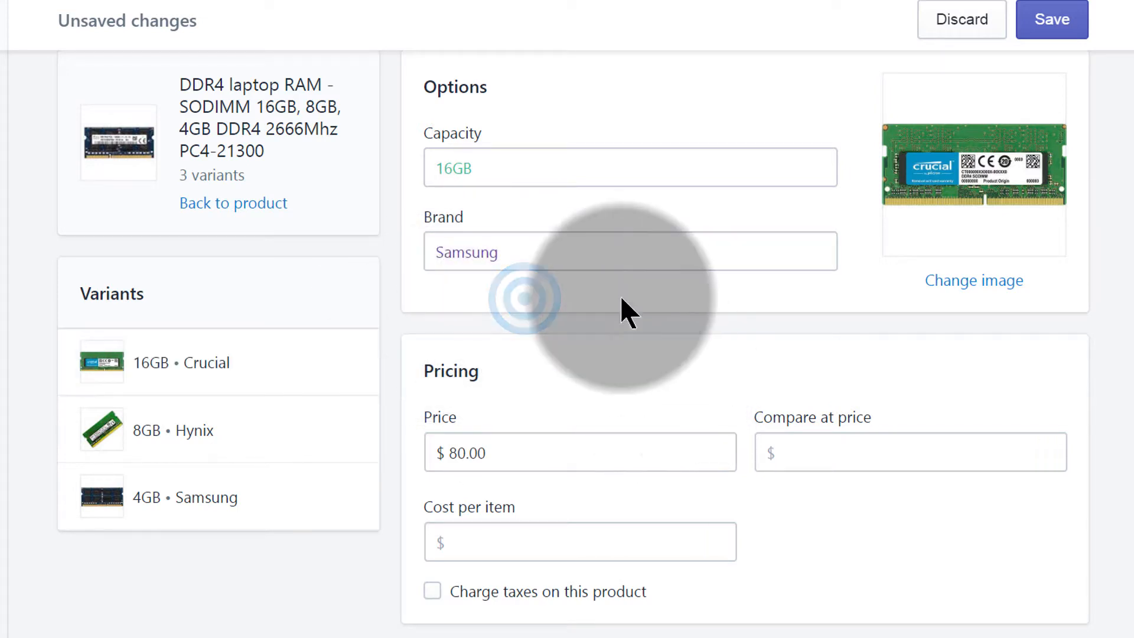
# Step: Set the duplicate variant's price to $70.00 and its SKU to 16GBSamDDR4
pyautogui.scroll(-4, 591, 325)
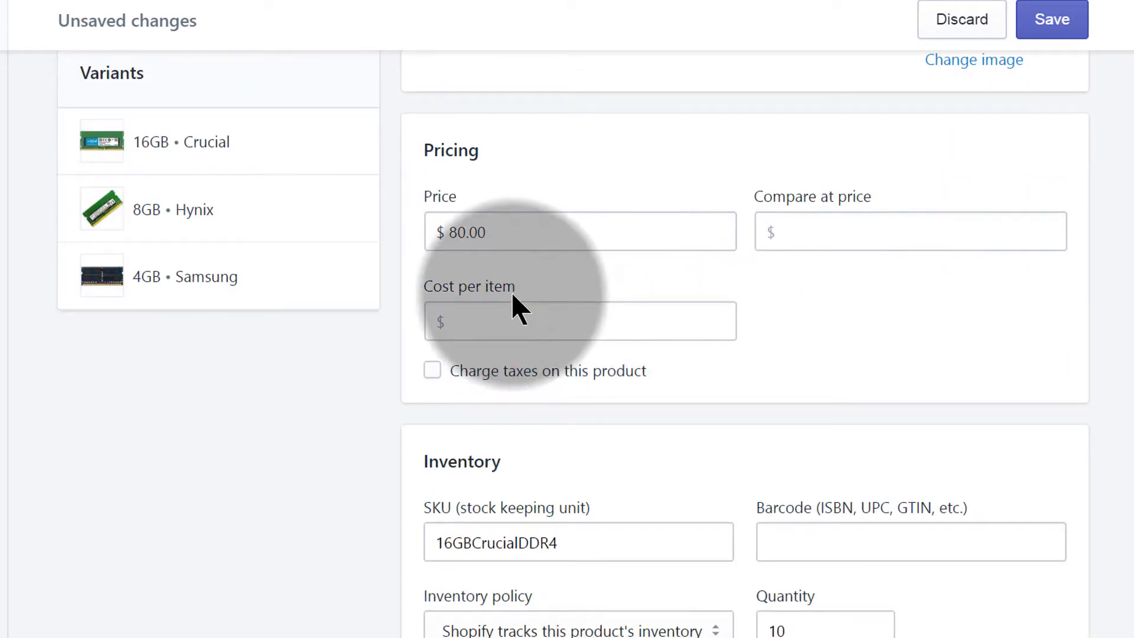
pyautogui.moveTo(450, 233); pyautogui.dragTo(565, 241)
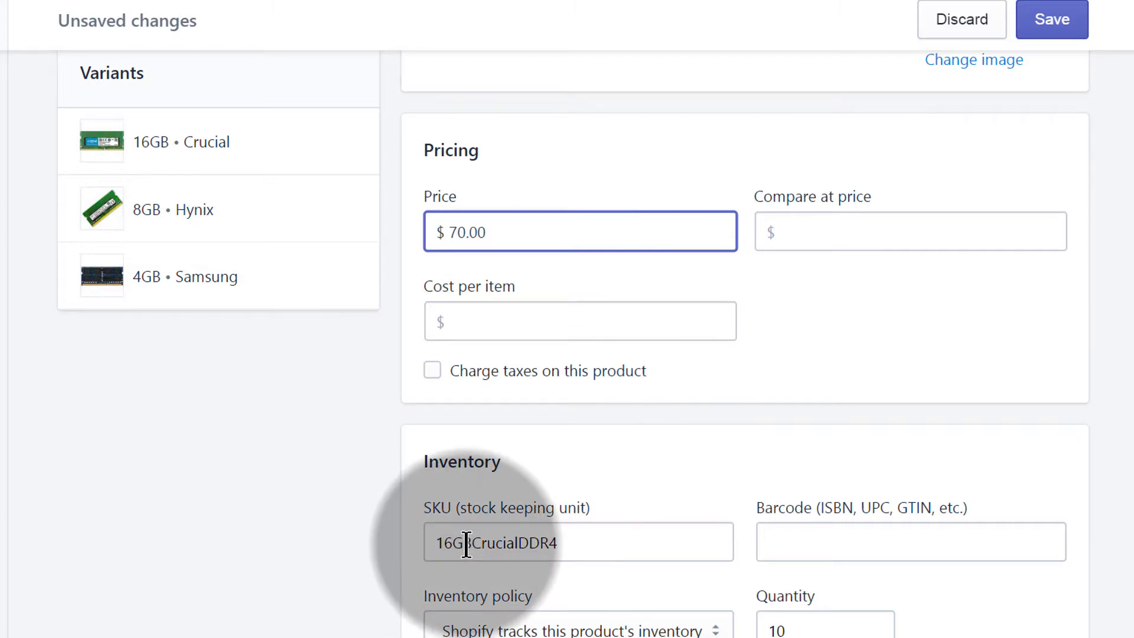
pyautogui.moveTo(472, 543); pyautogui.dragTo(512, 538)
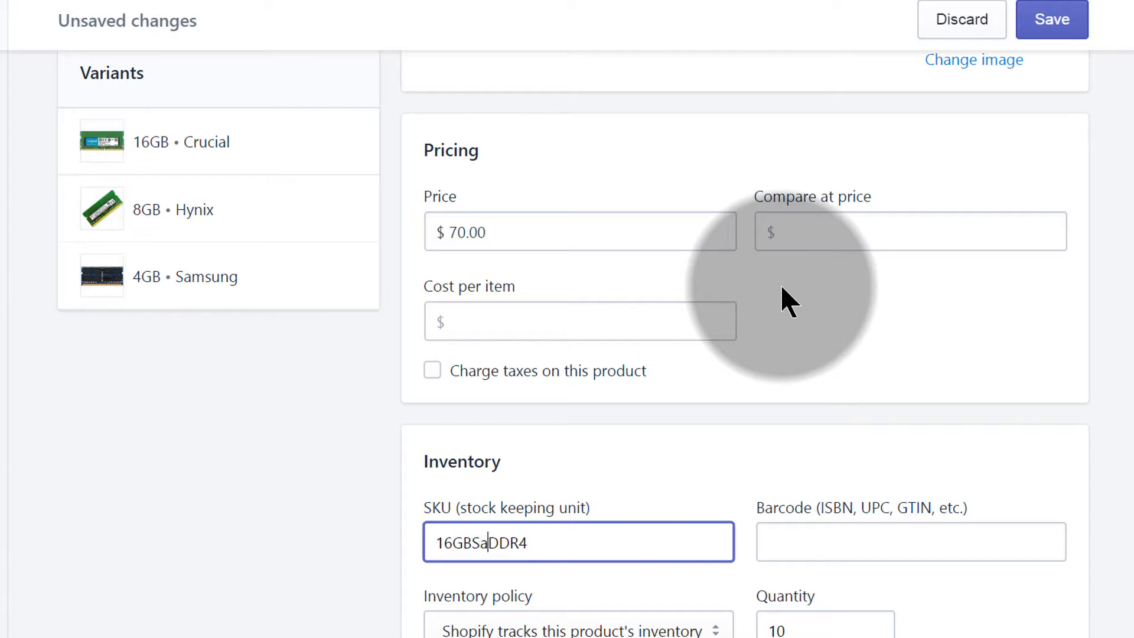
pyautogui.scroll(-5, 612, 484)
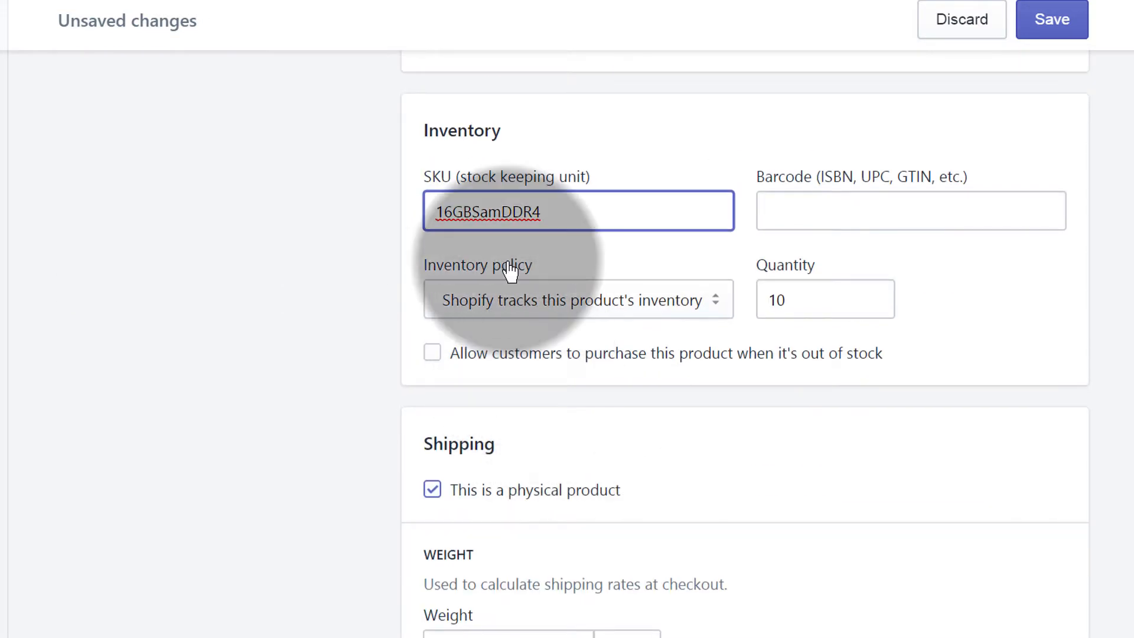
# Step: Set the duplicate variant's inventory quantity to 20 and save the new variant
pyautogui.scroll(-2, 886, 296)
pyautogui.click(794, 185)
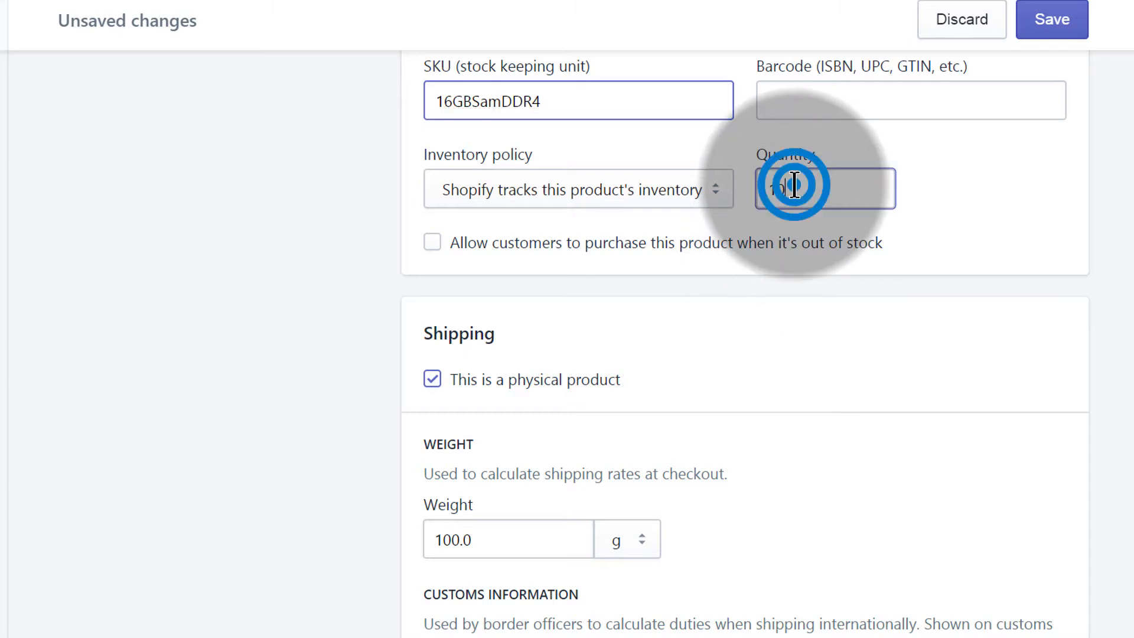
pyautogui.moveTo(771, 186); pyautogui.dragTo(809, 195)
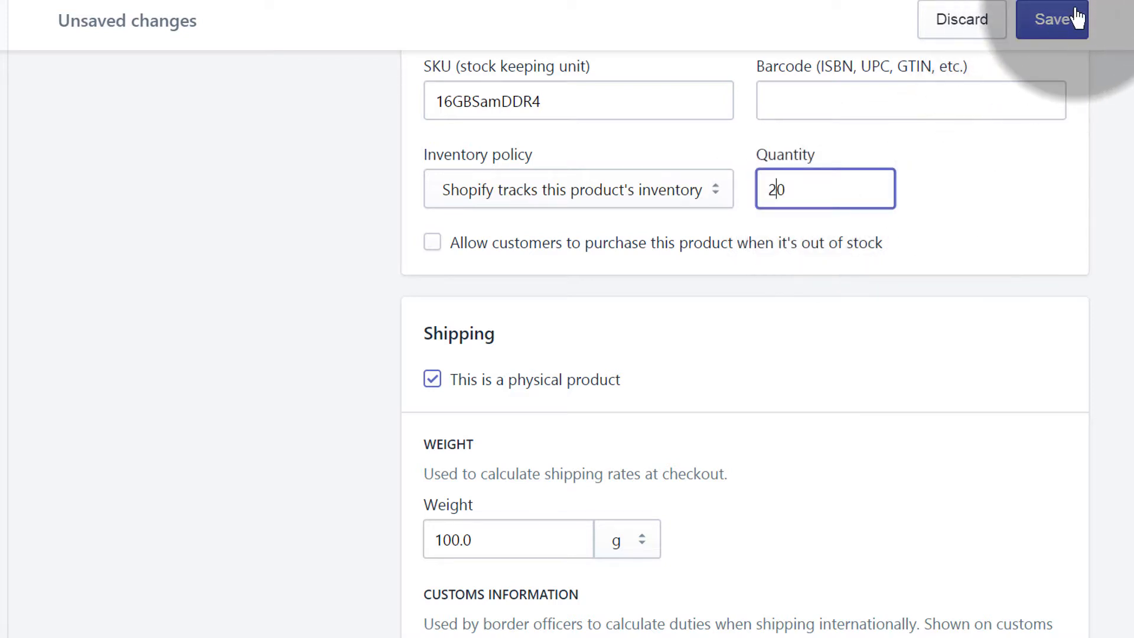
pyautogui.click(1057, 19)
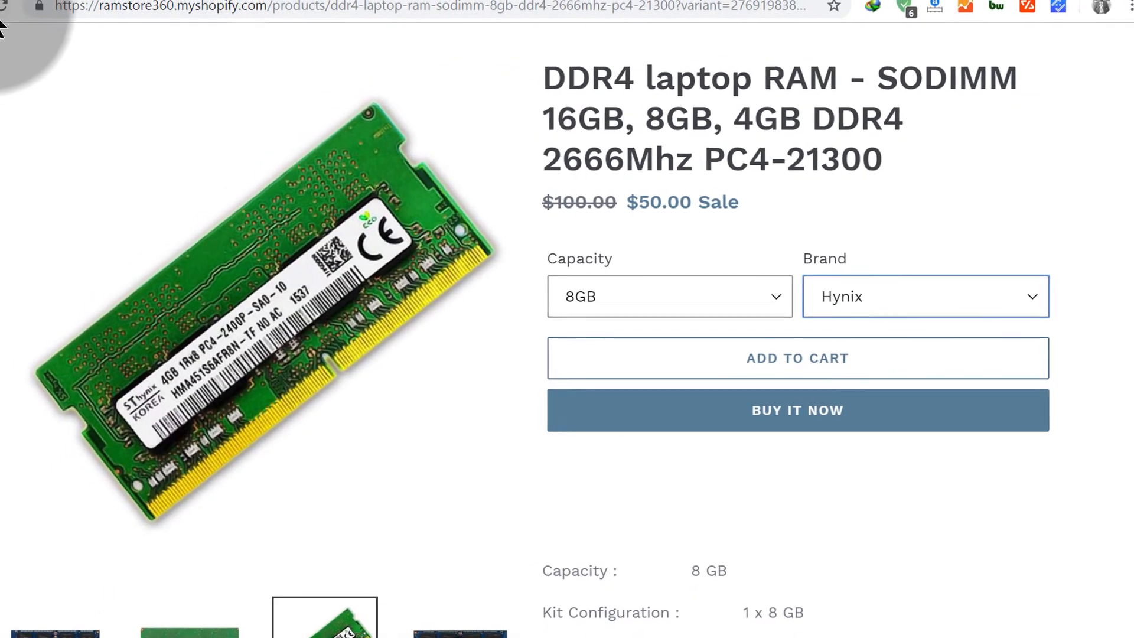
# Step: Reload the storefront product page and view the 16GB capacity with the Crucial and Samsung brands
pyautogui.click(28, 12)
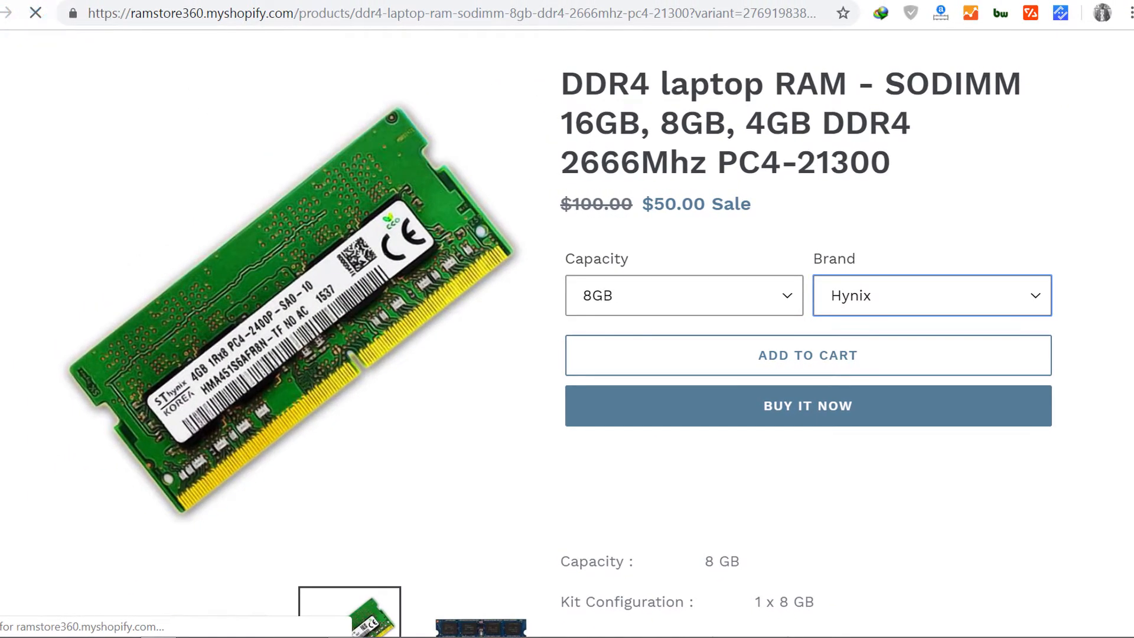
pyautogui.click(789, 289)
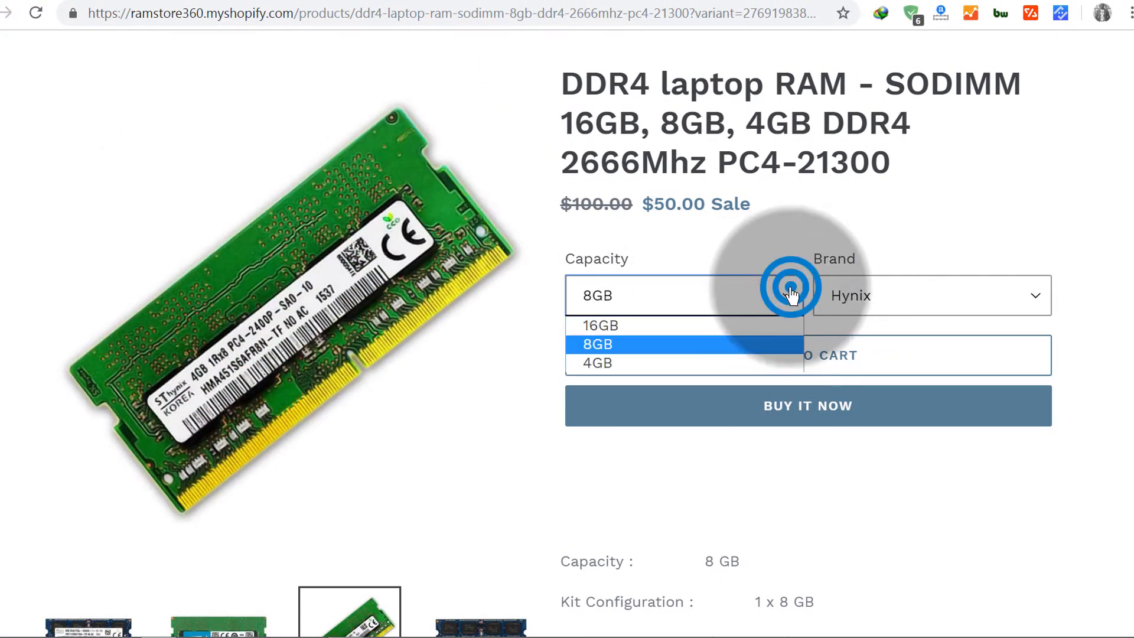
pyautogui.click(662, 325)
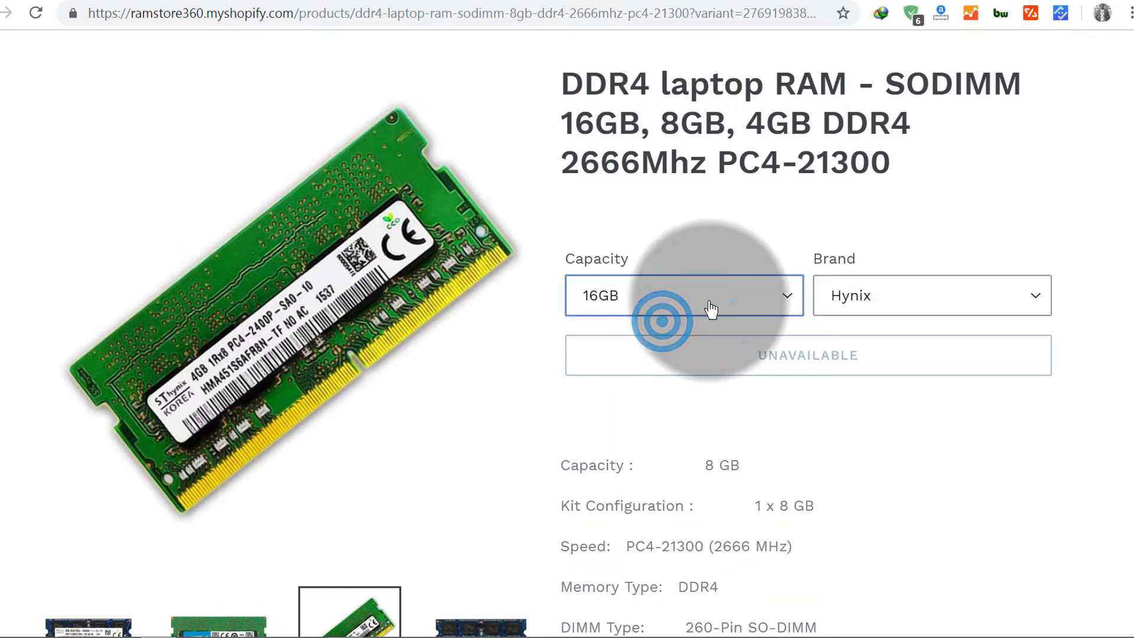
pyautogui.click(853, 299)
pyautogui.click(891, 325)
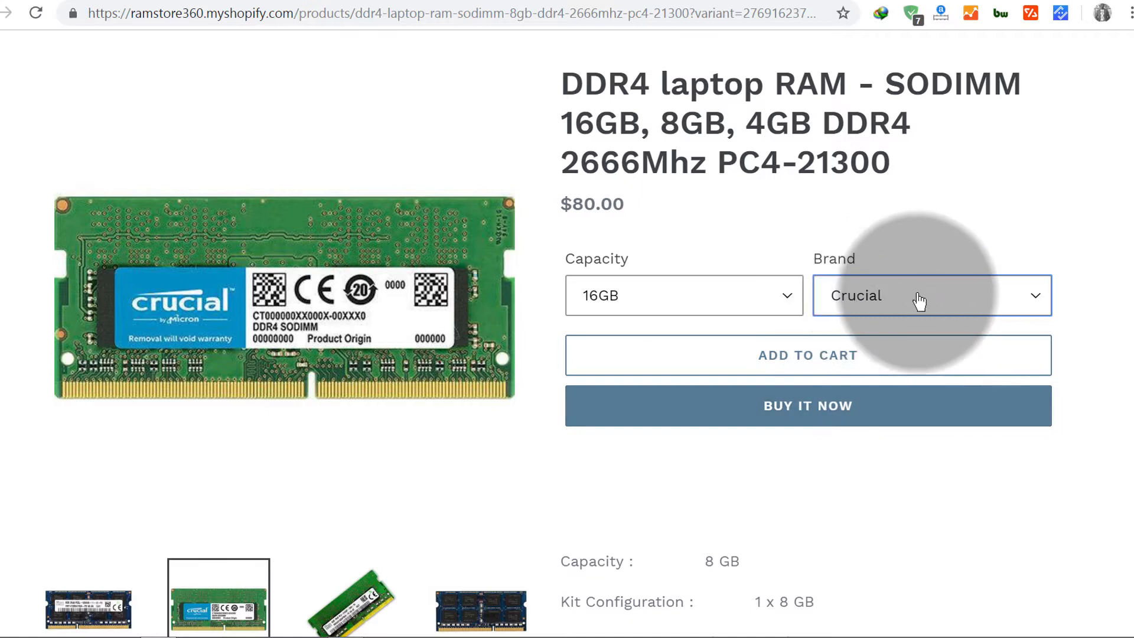
pyautogui.click(857, 359)
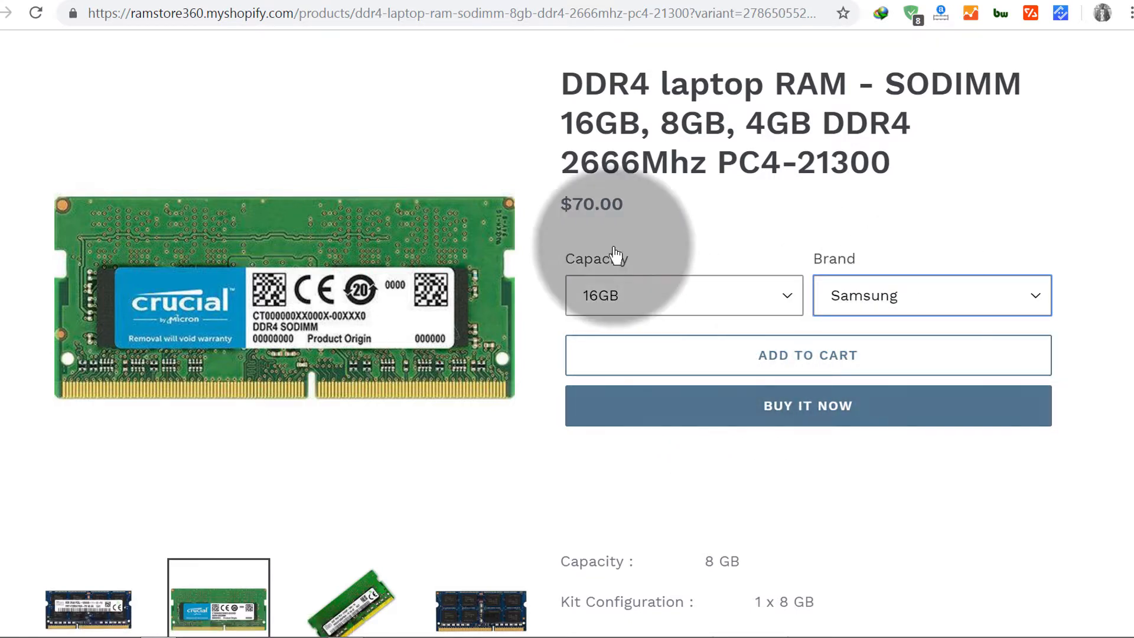
# Step: Compare the 16GB module's price between Samsung and Crucial on the storefront, ending on Samsung
pyautogui.moveTo(570, 202); pyautogui.dragTo(643, 198)
pyautogui.click(932, 302)
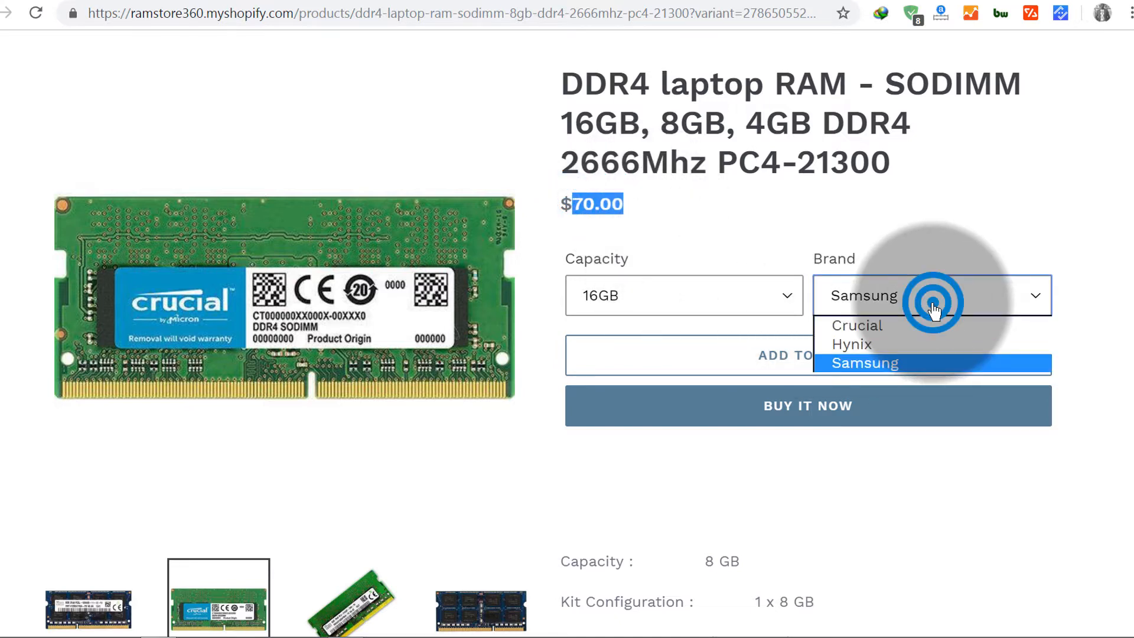
pyautogui.click(875, 328)
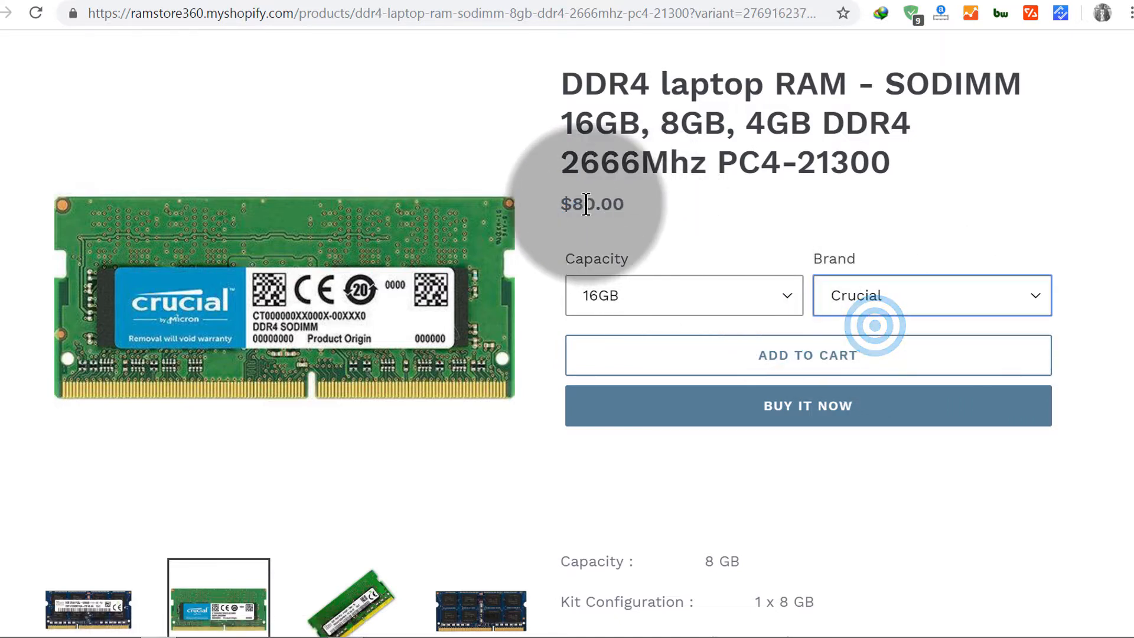
pyautogui.click(891, 311)
pyautogui.click(881, 362)
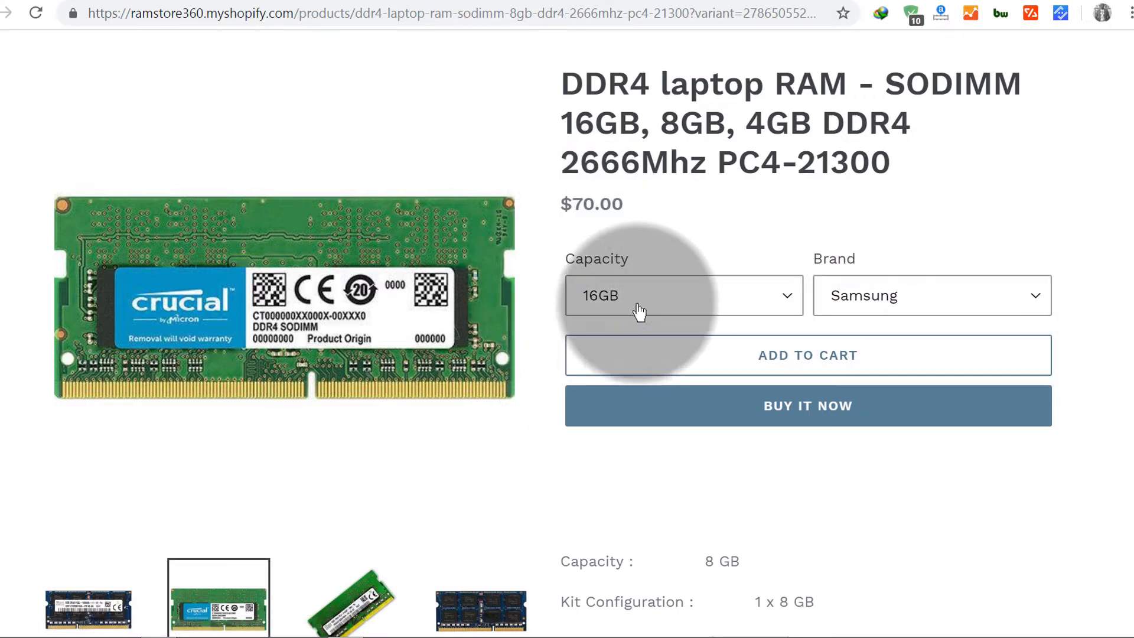
# Step: Return to the laptop RAM product's page in the store admin and bring up its variants list
pyautogui.click(481, 3)
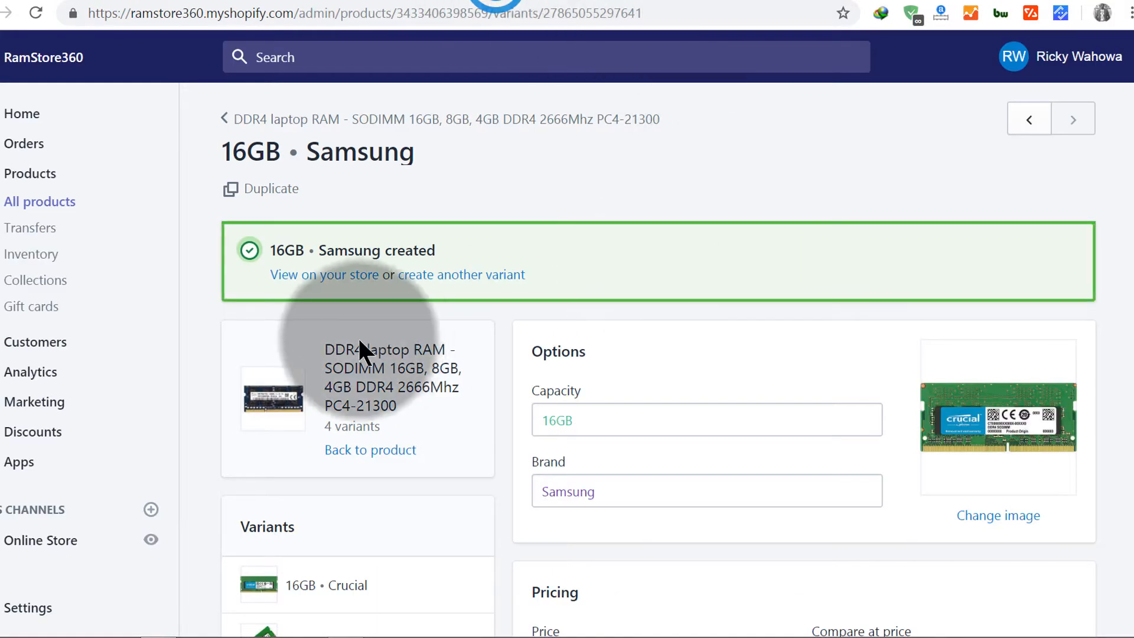
pyautogui.click(359, 346)
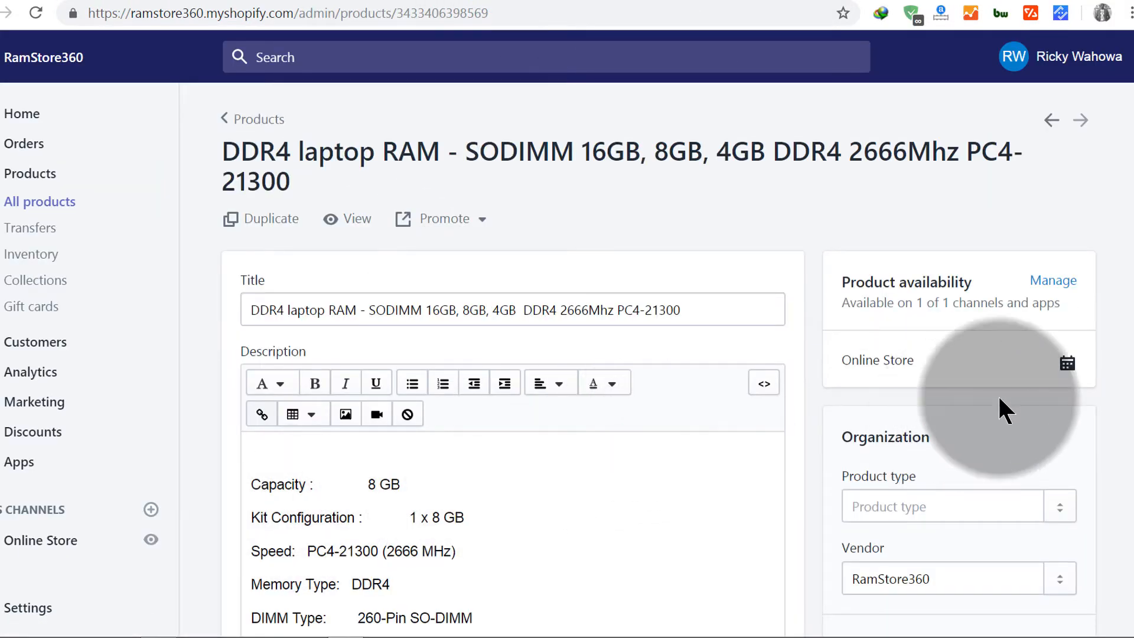
pyautogui.scroll(-4, 403, 351)
pyautogui.scroll(-10, 406, 349)
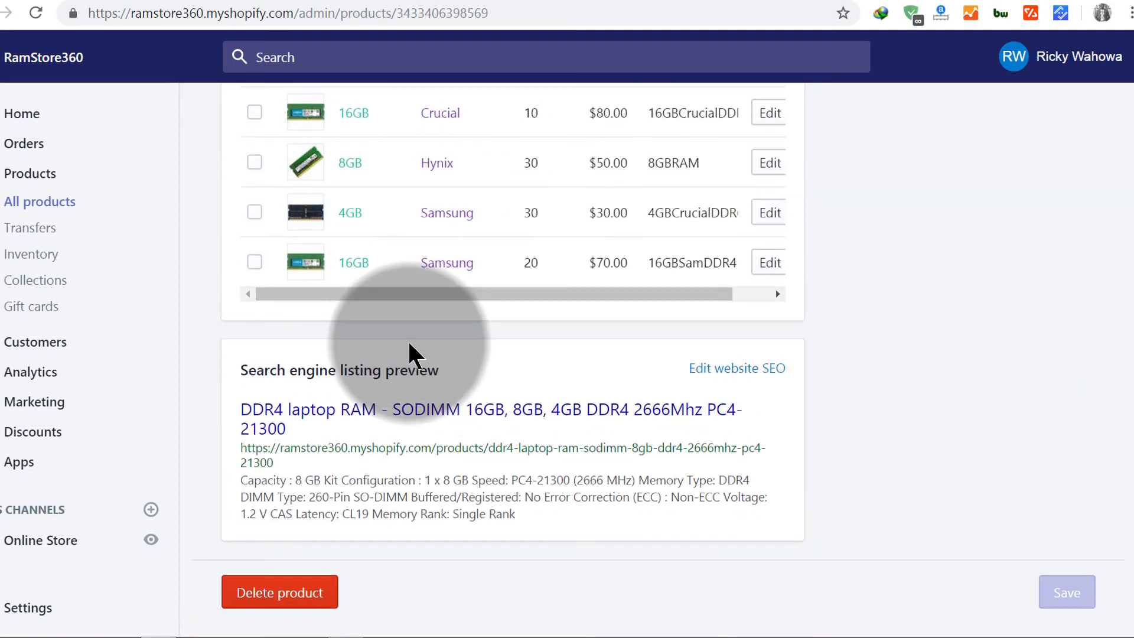
pyautogui.scroll(2, 408, 350)
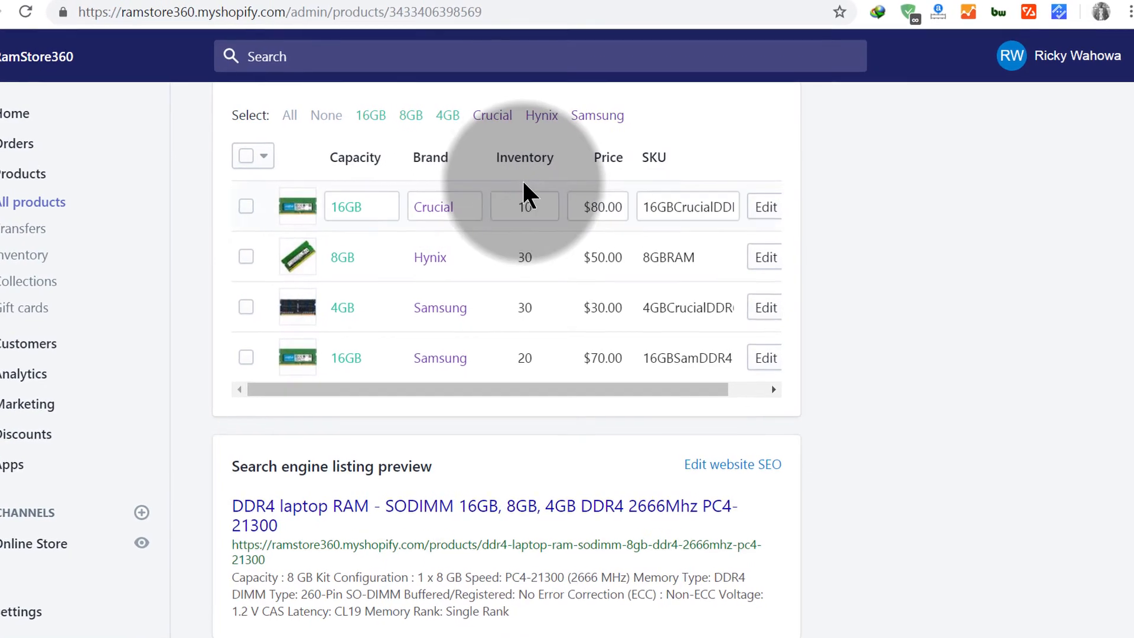
pyautogui.scroll(3, 526, 212)
# Step: Reorder the brand values so Samsung comes before Hynix, keep the capacity order, and save the new order
pyautogui.click(508, 269)
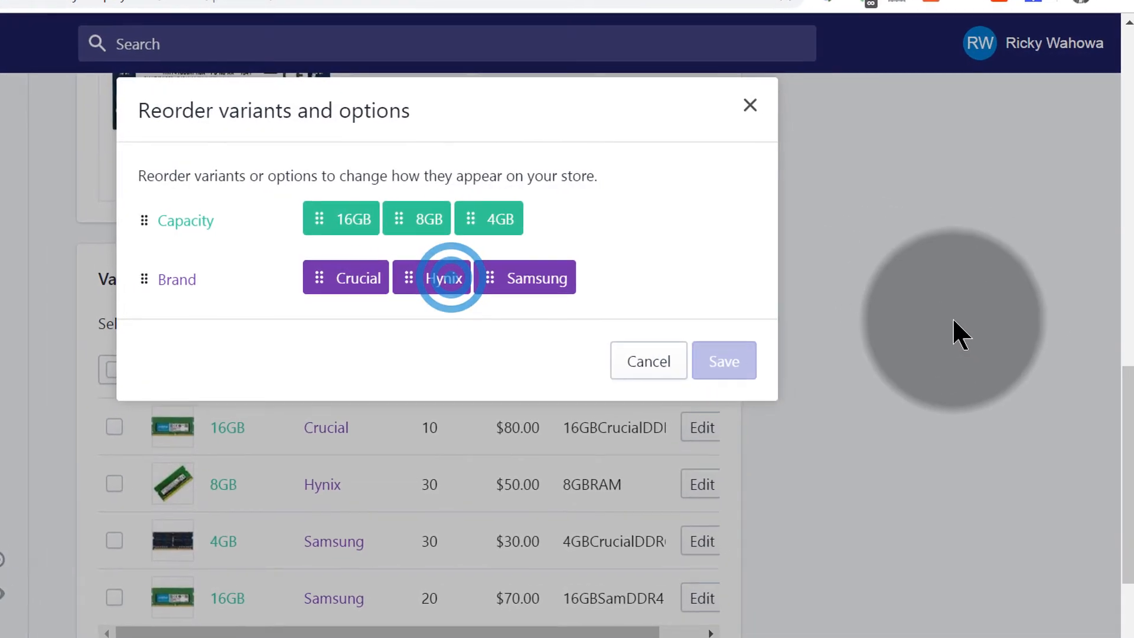
pyautogui.scroll(-2, 969, 322)
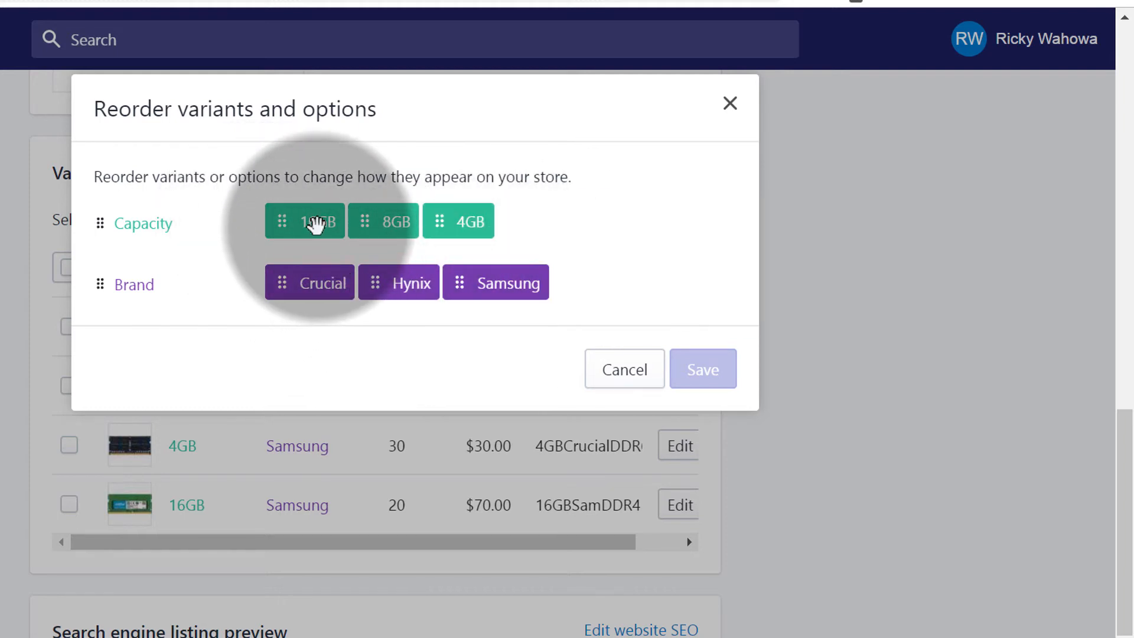
pyautogui.moveTo(318, 228); pyautogui.dragTo(357, 238)
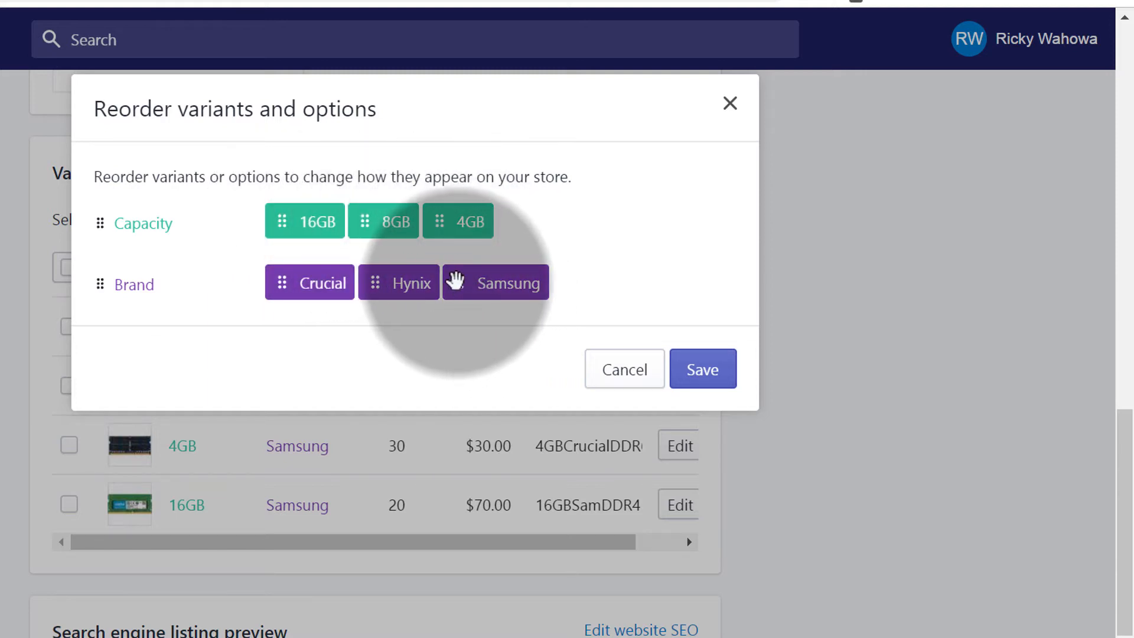
pyautogui.moveTo(455, 280); pyautogui.dragTo(372, 281)
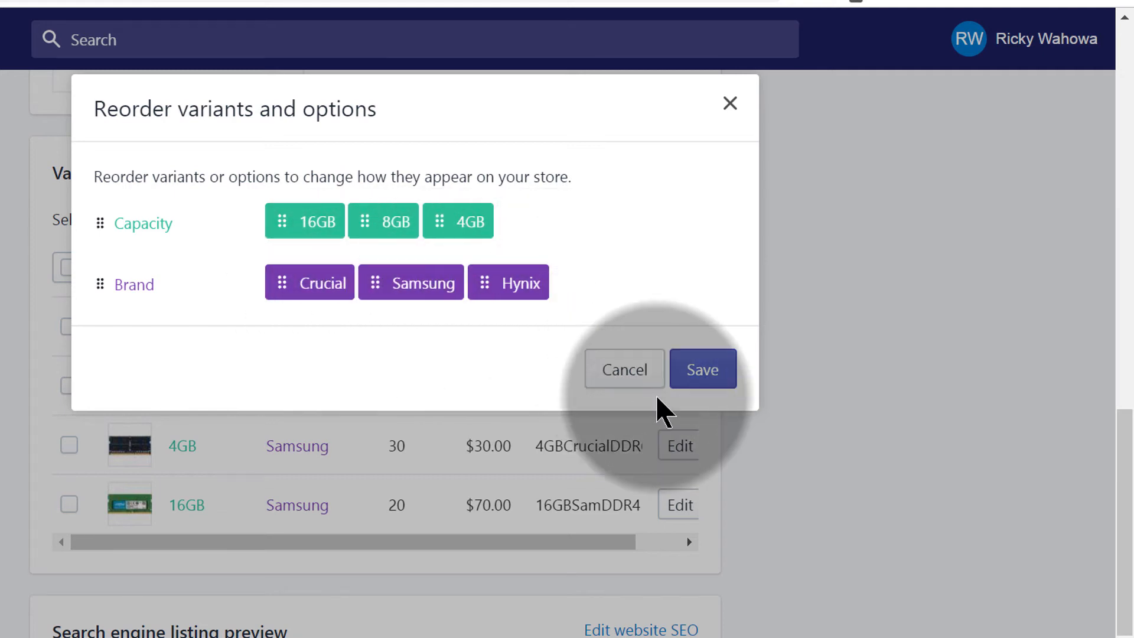
pyautogui.click(703, 372)
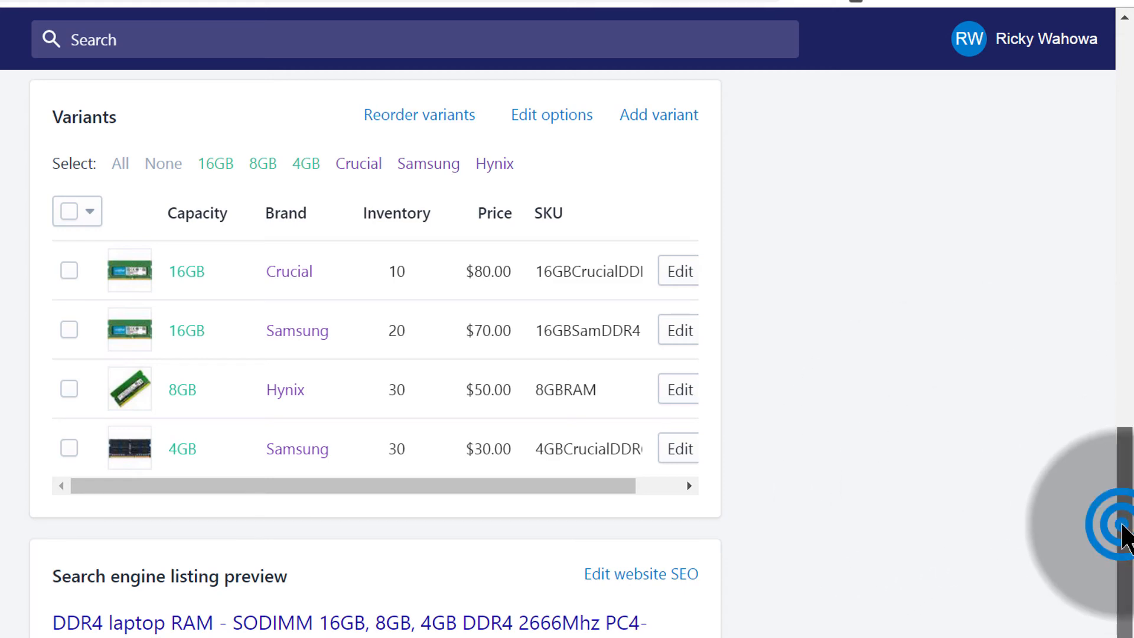
pyautogui.moveTo(1124, 531); pyautogui.dragTo(1125, 567)
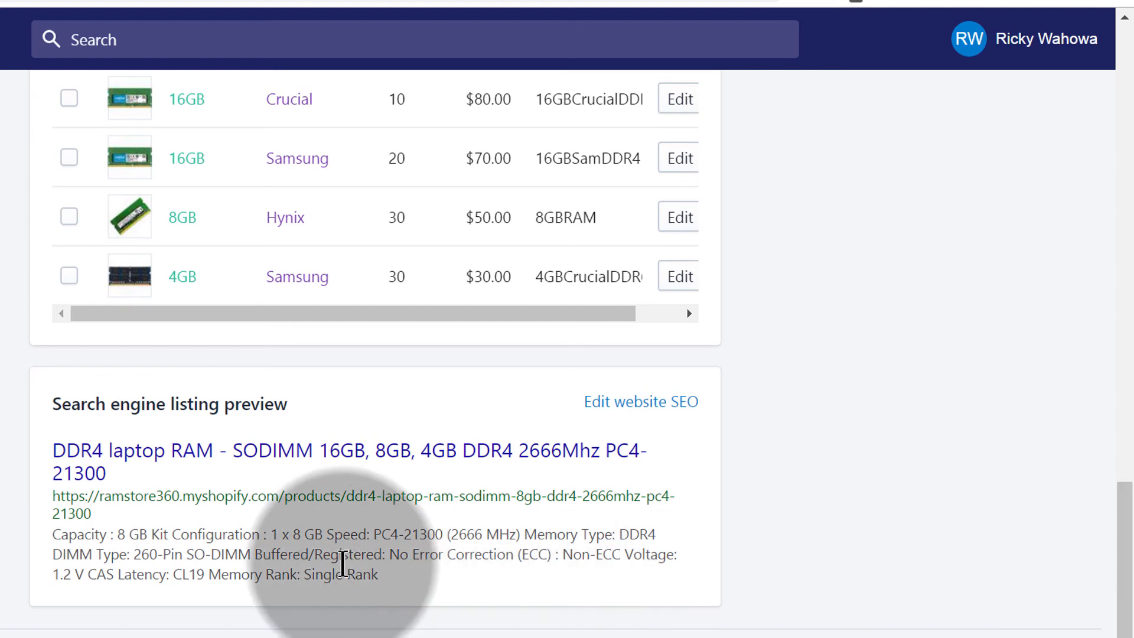